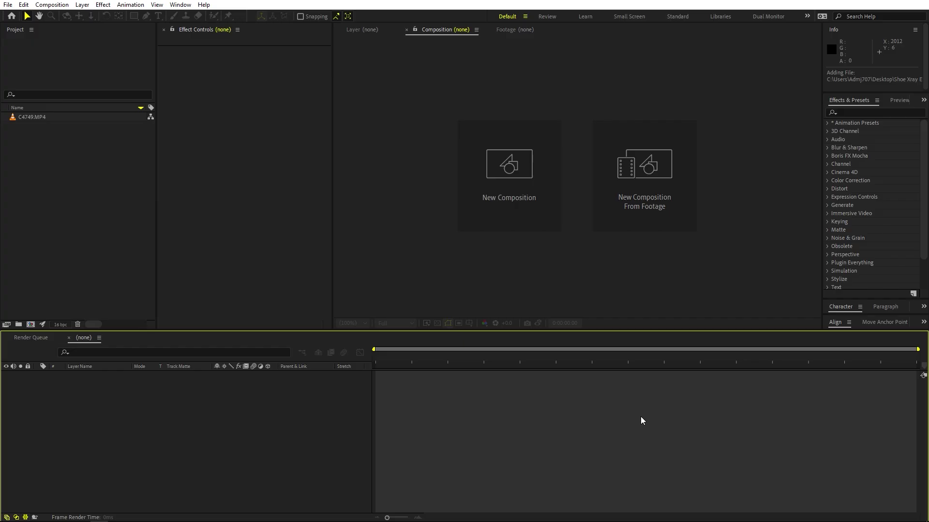
Create a new composition from the C4749.MP4 footage.
left_click(34, 119)
left_click(56, 151)
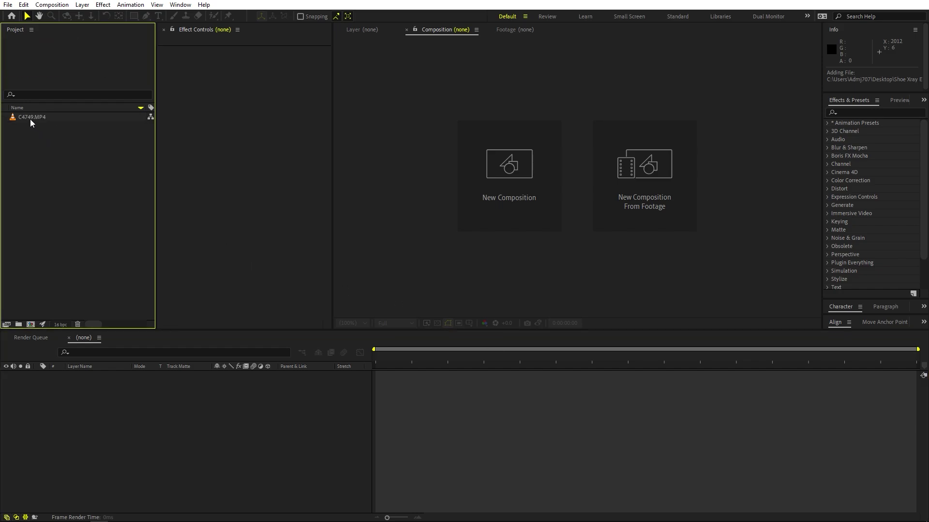
left_click_drag(30, 122, 31, 326)
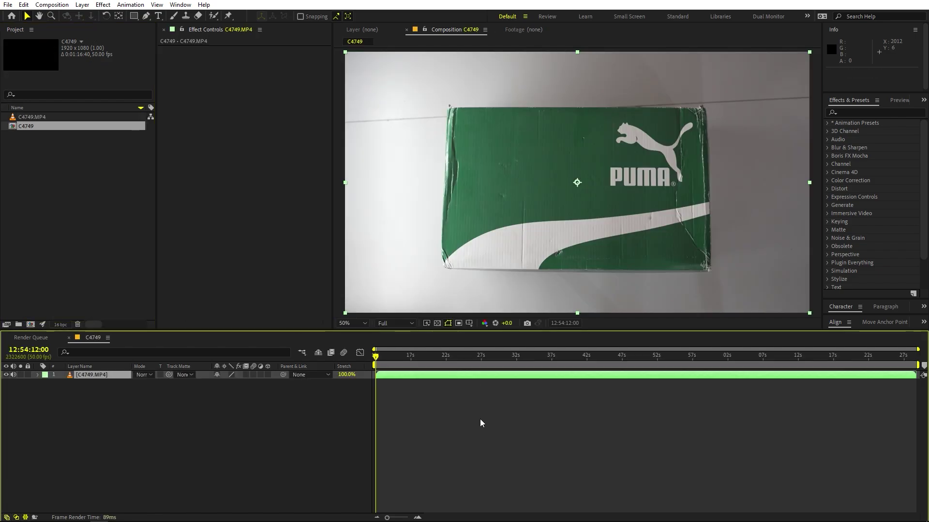
Mute the C4749.MP4 layer's audio and split the layer at 12:54:27:06.
left_click(13, 375)
left_click_drag(381, 370, 482, 368)
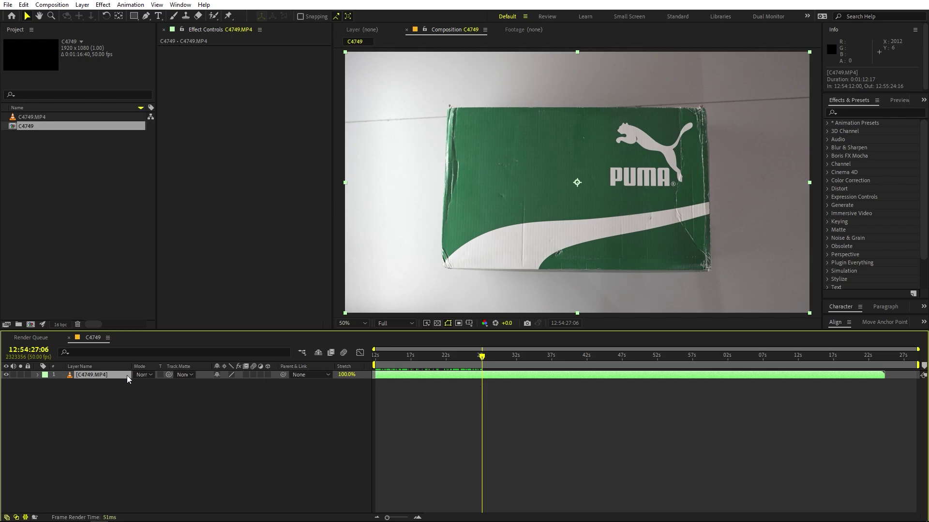
key("ctrl+shift+d")
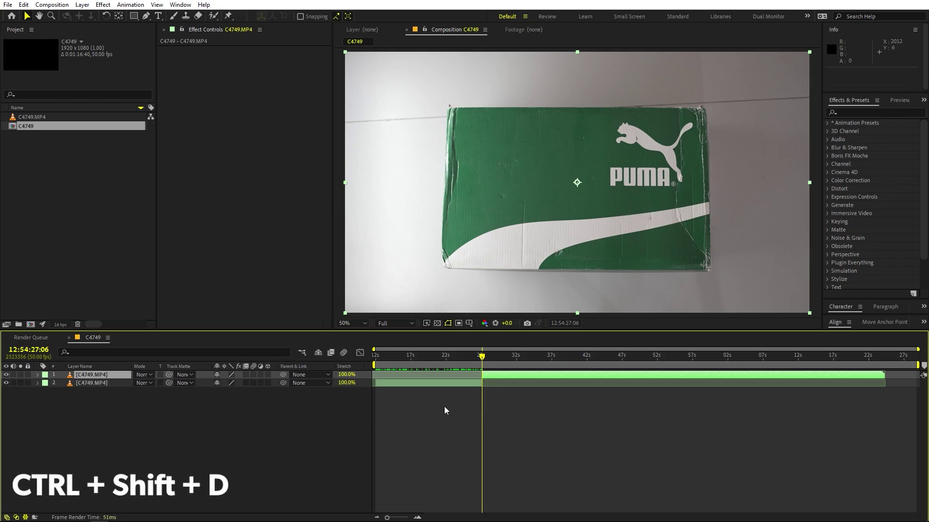
left_click(462, 403)
left_click(444, 383)
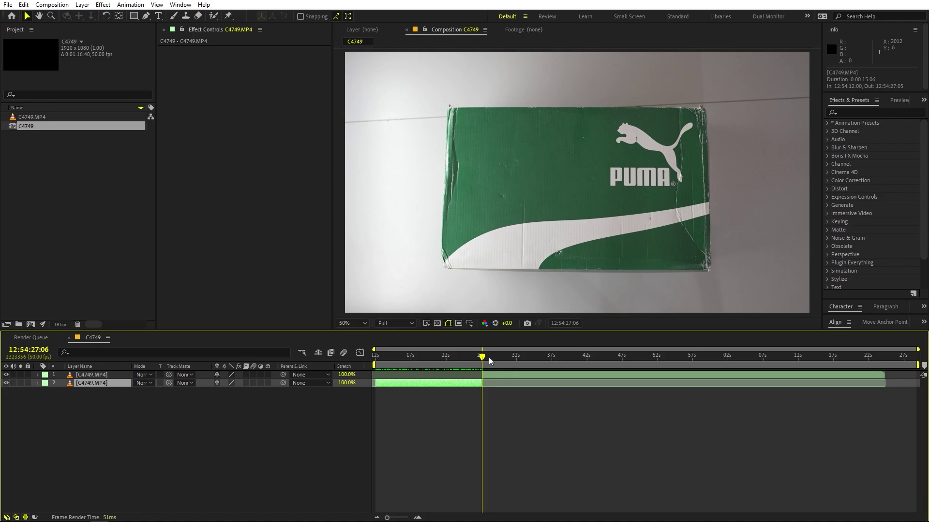
Trim the second segment's start to the open-shoebox shot at 12:55:01:47 and split that segment at 12:55:06:20.
left_click_drag(490, 360, 729, 364)
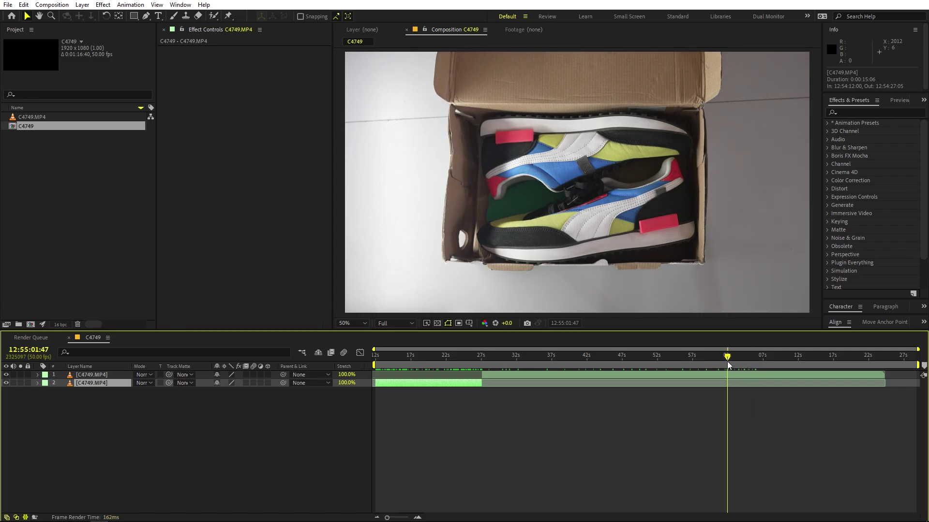
left_click(554, 378)
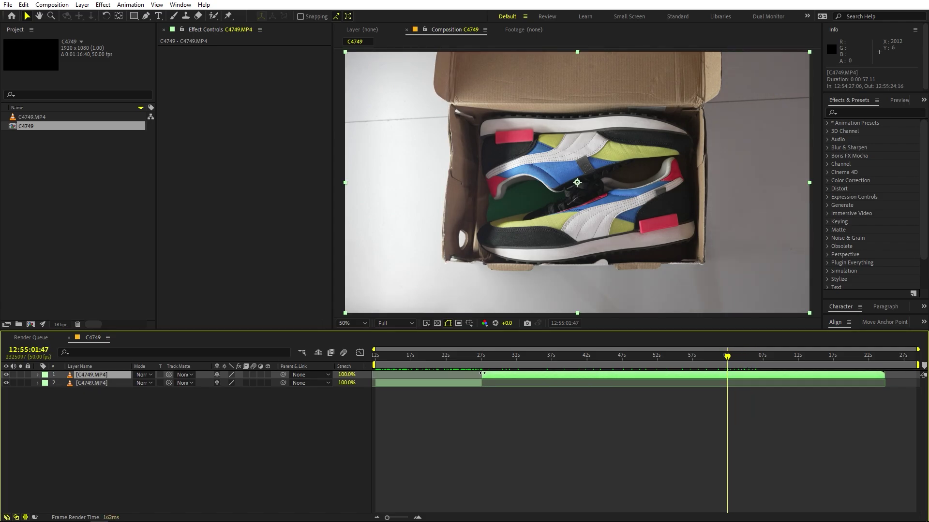
left_click_drag(482, 373, 758, 376)
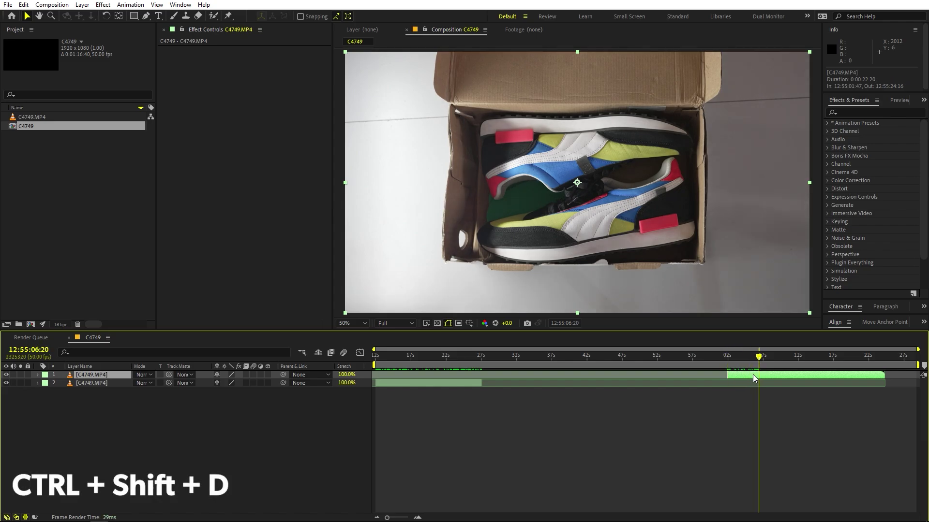
key("ctrl+shift+d")
Trim the last segment's start to the empty-floor shot at 12:55:19:26 and turn that segment into a freeze frame.
left_click_drag(763, 364, 852, 368)
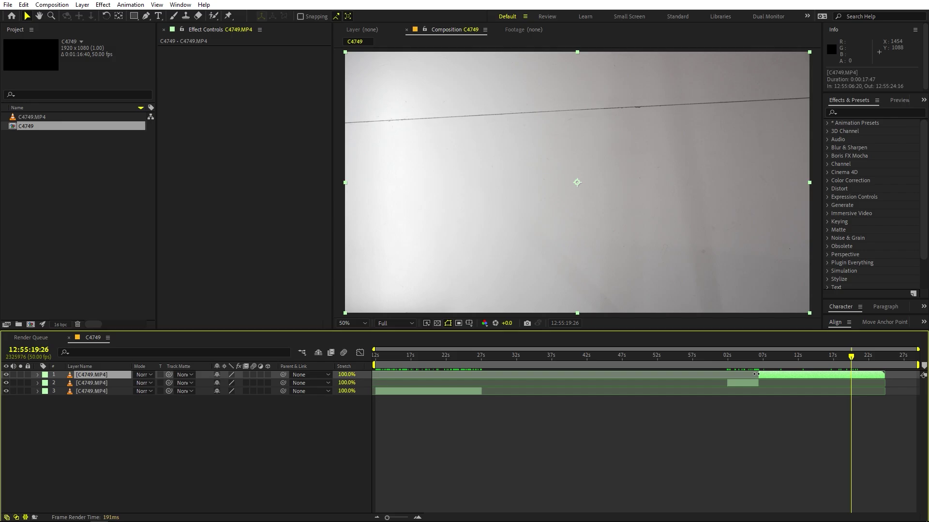
left_click_drag(758, 375, 831, 376)
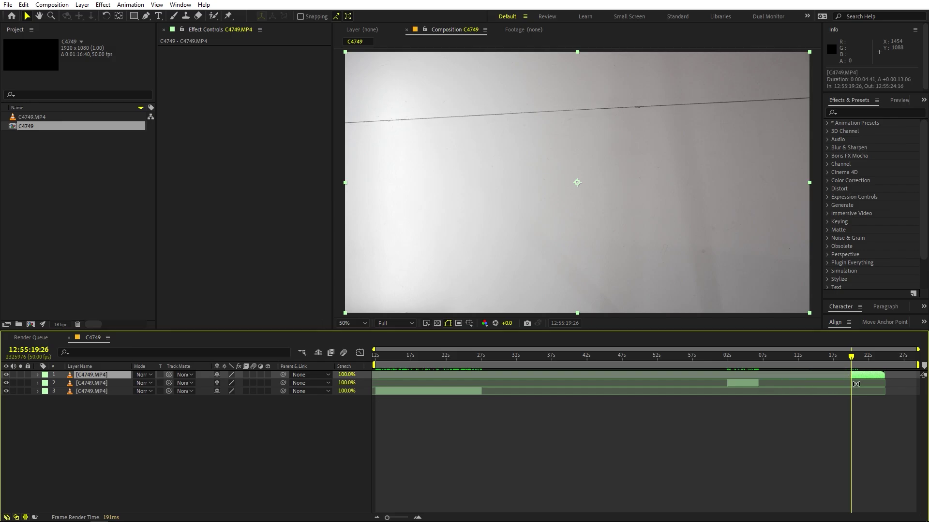
right_click(860, 382)
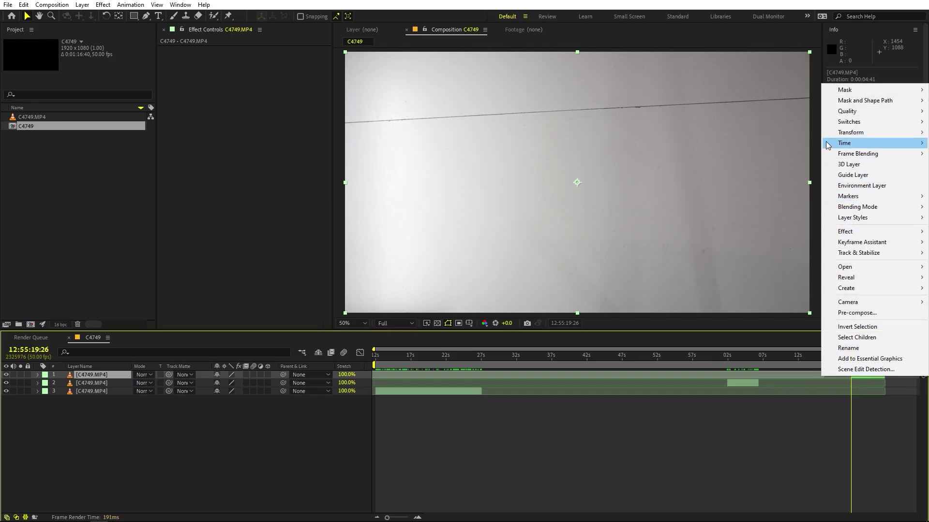
mouse_move(841, 143)
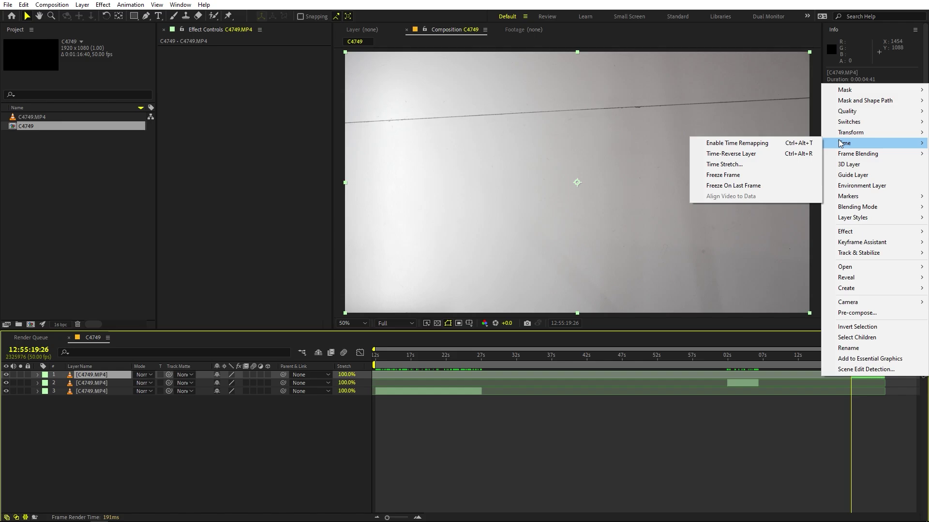
left_click(724, 175)
Turn the short open-shoebox segment into a freeze frame.
left_click(728, 362)
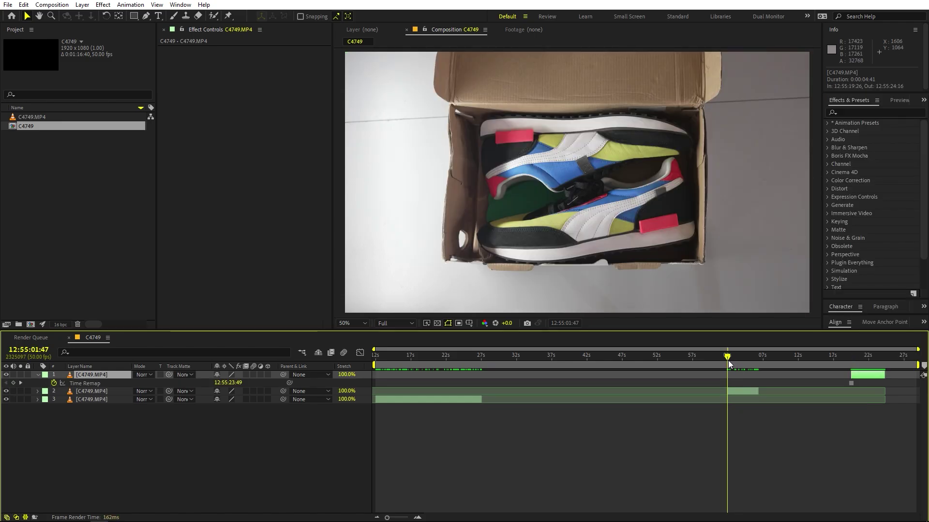
left_click(731, 396)
right_click(735, 393)
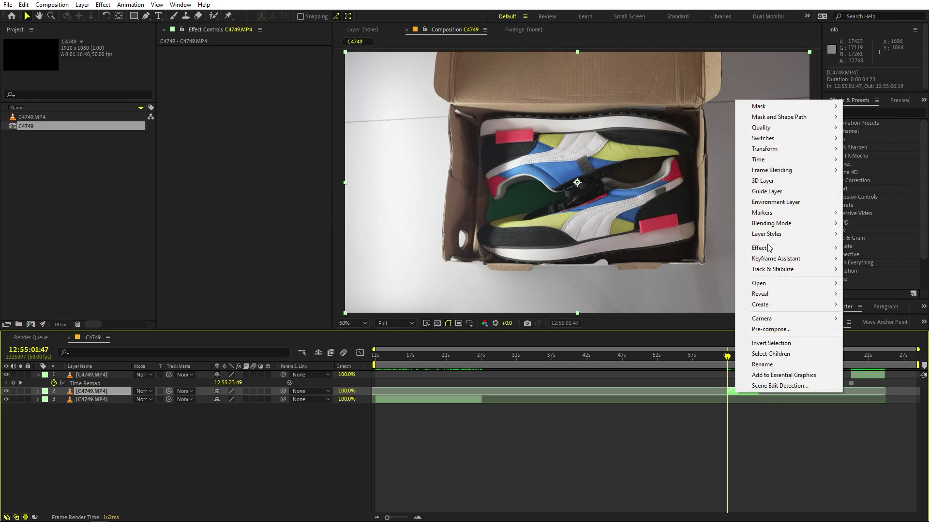
mouse_move(766, 161)
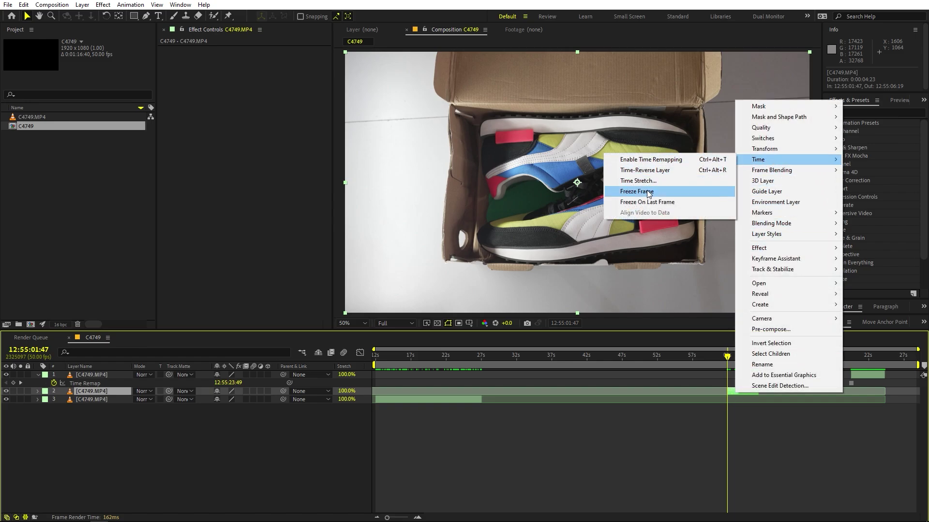
left_click(580, 194)
Extend the shoe freeze frame over 12:54:37:11–12:55:13:47 and the floor freeze frame over 12:54:37:11–12:55:08:13, stacking the shoe layer above the floor layer.
left_click(559, 359)
left_click_drag(584, 390, 811, 391)
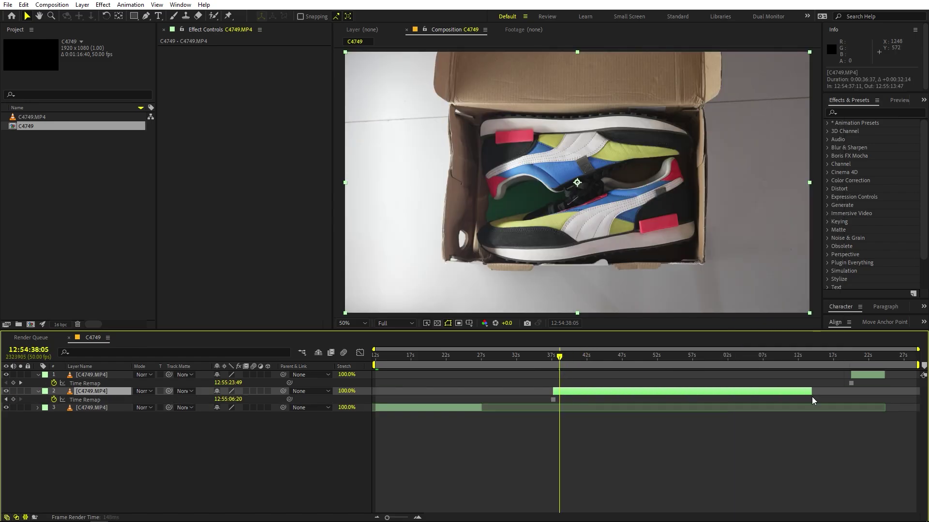
left_click_drag(566, 361, 720, 371)
left_click_drag(860, 380, 771, 375)
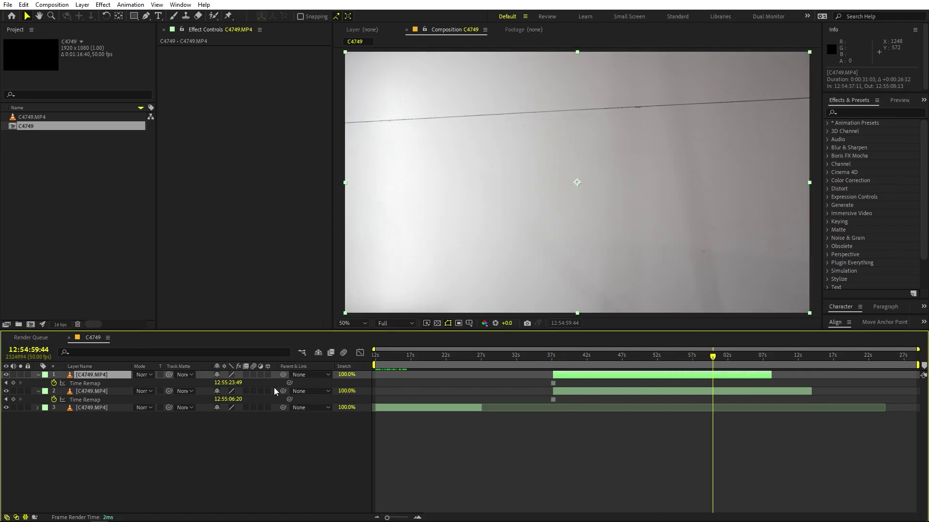
left_click_drag(92, 381, 95, 406)
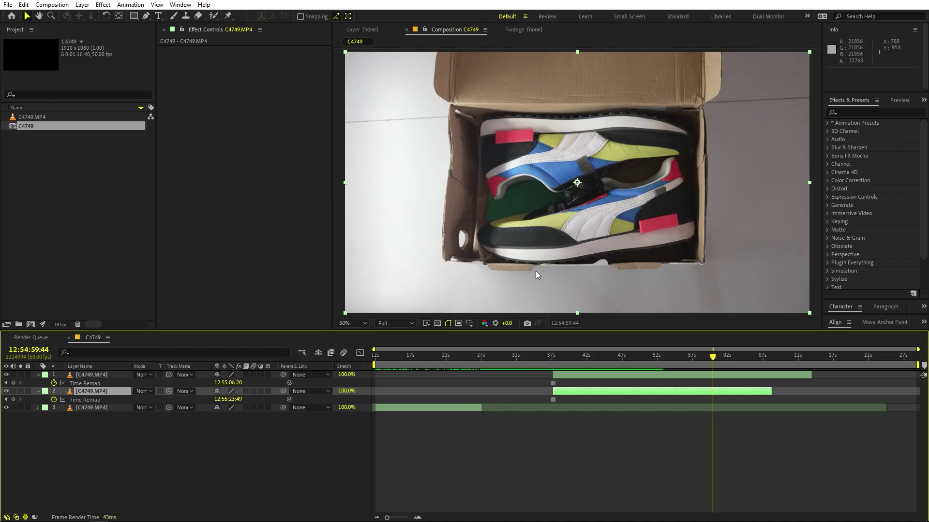
Draw a closed 11-point Pen mask around the open shoebox on the shoe freeze-frame layer, leaving out the lid.
left_click(558, 374)
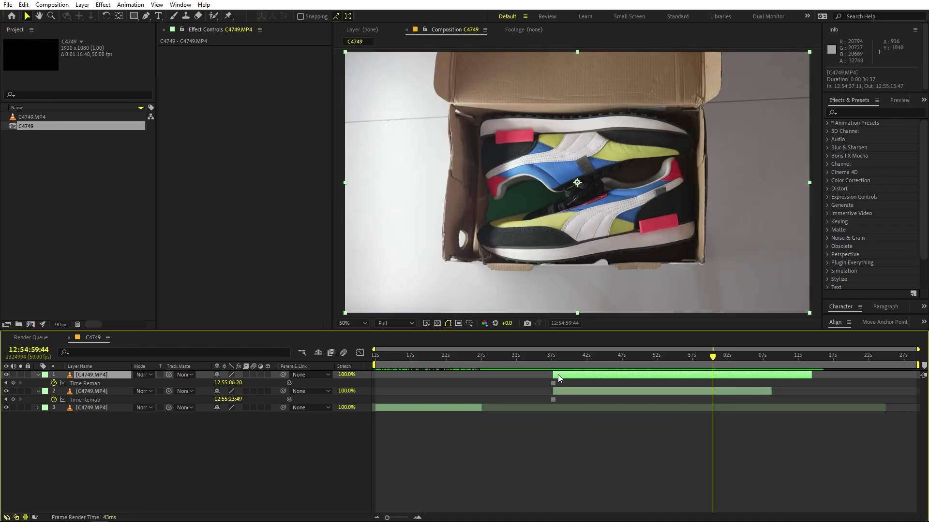
key("h")
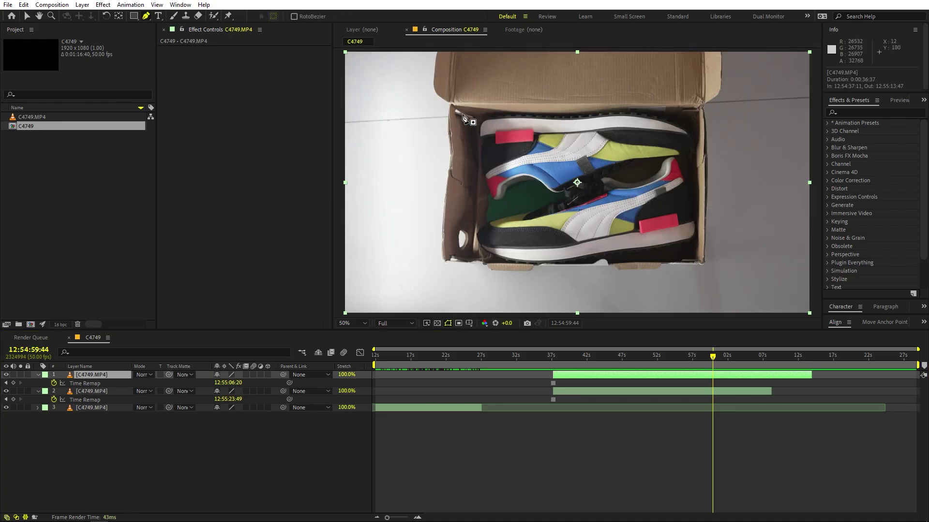
scroll(559, 170, "up", 4)
scroll(606, 184, "up", 10)
scroll(607, 184, "left", 5)
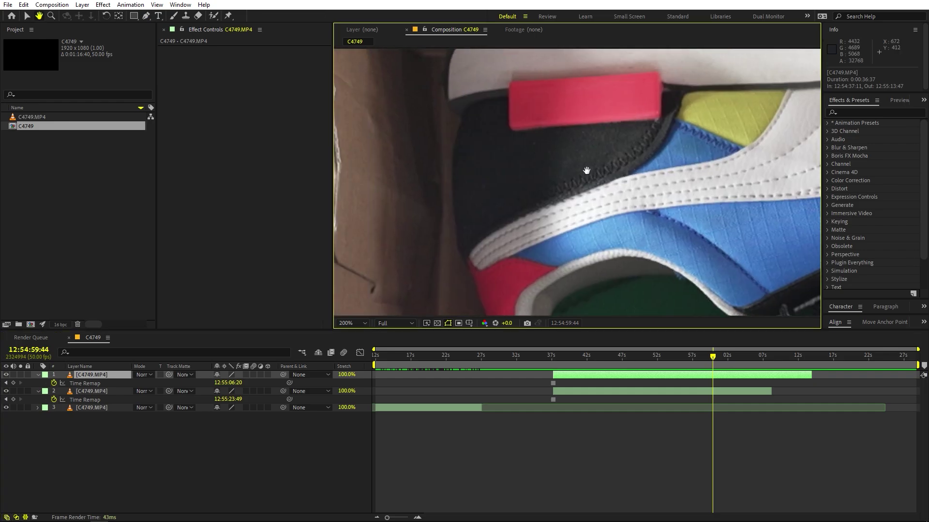
key("g")
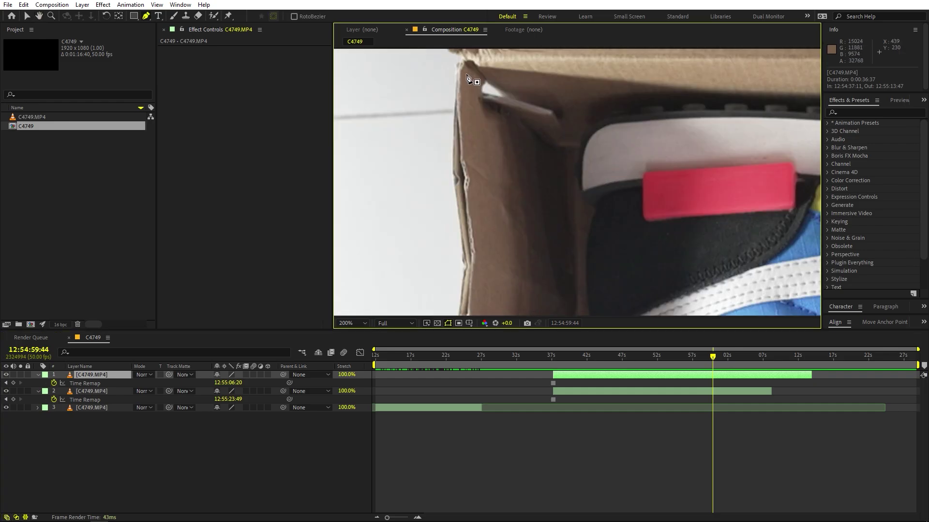
left_click(456, 63)
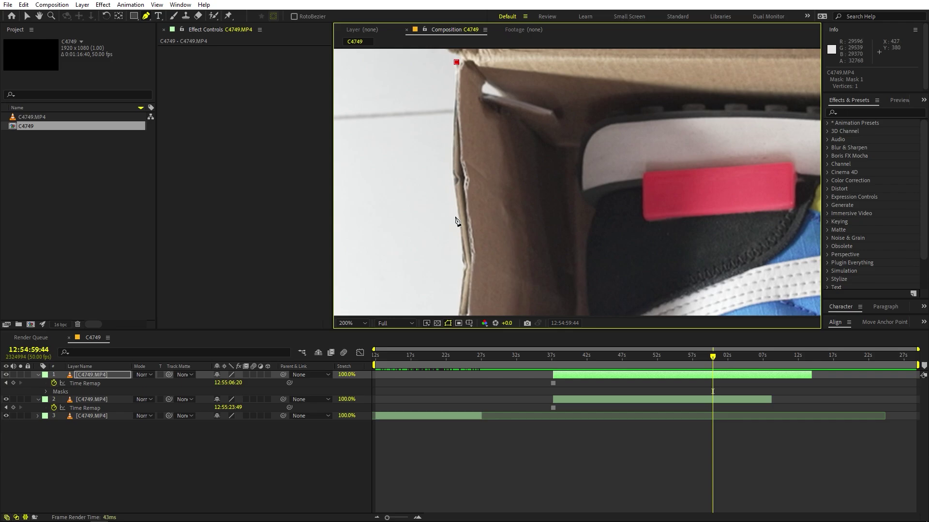
left_click(455, 183)
scroll(554, 114, "down", 5)
scroll(553, 114, "left", 2)
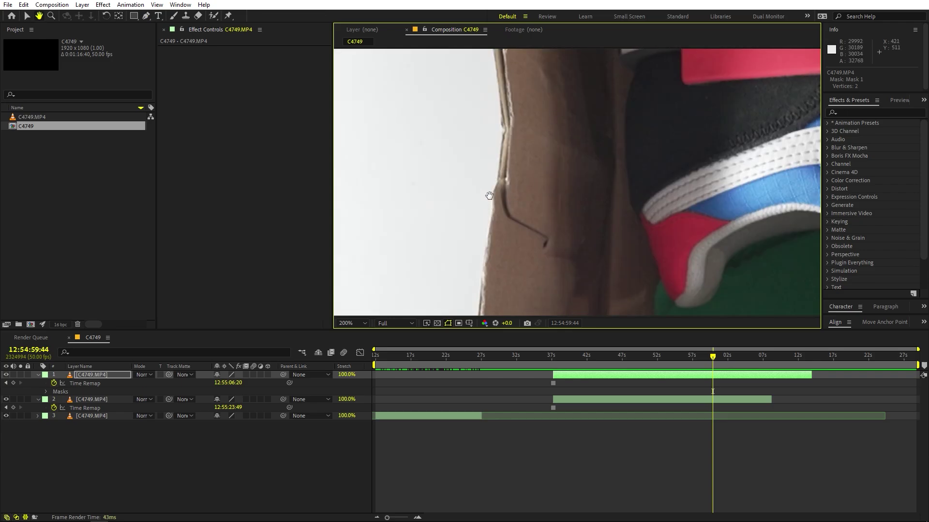
left_click(503, 130)
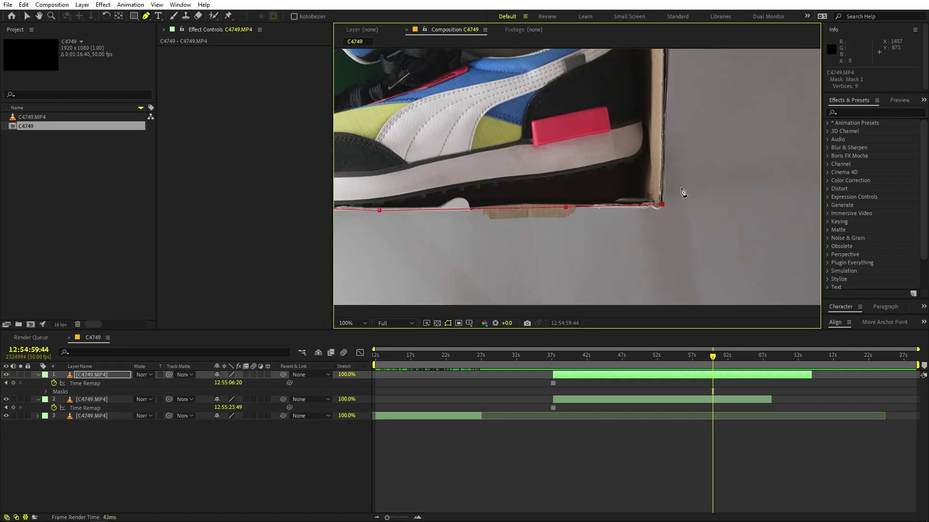
scroll(684, 197, "down", 2)
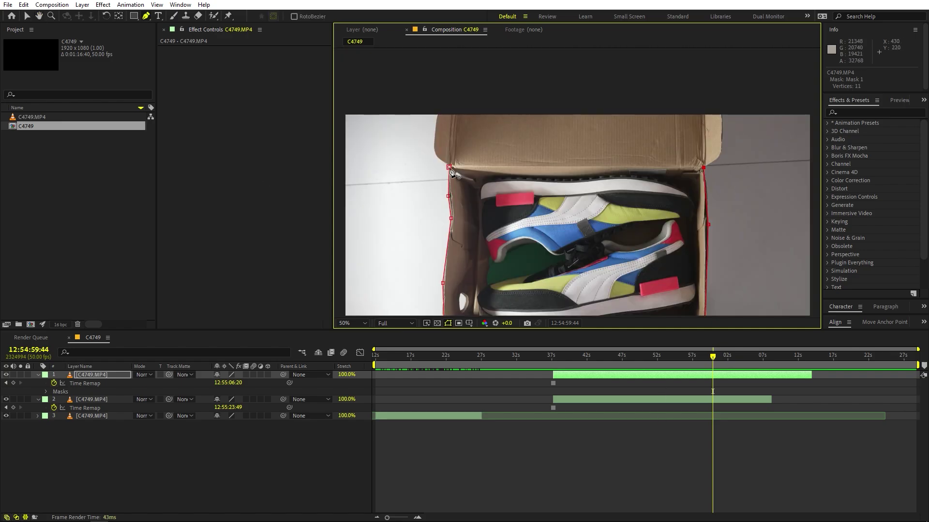
left_click(449, 168)
left_click_drag(625, 207, 636, 145)
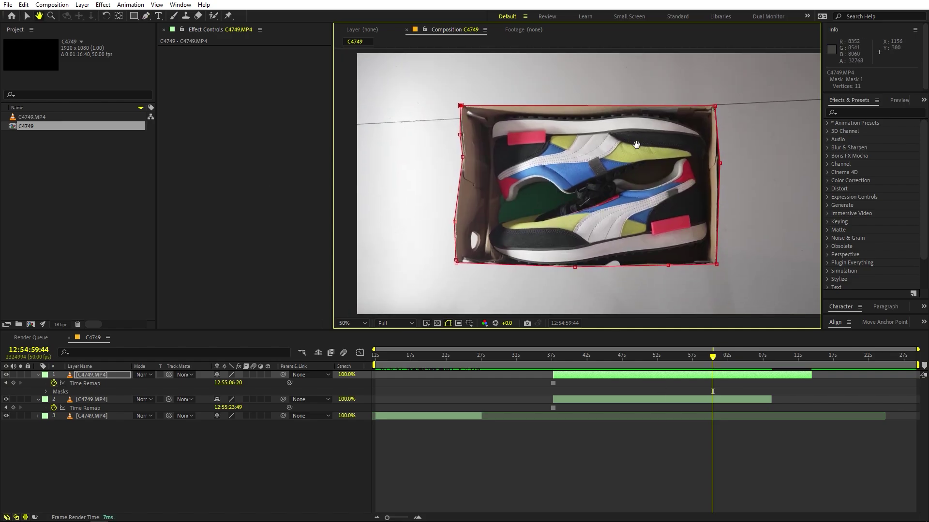
left_click(367, 323)
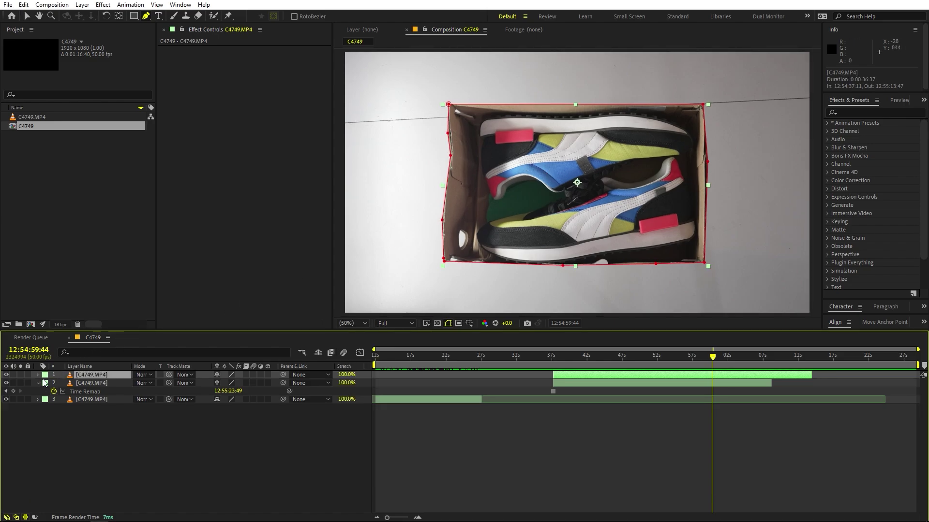
Check the masked box against the floor plate by toggling layer visibility, and move both freeze-frame layers below the main phone clip.
left_click(7, 383)
left_click(6, 378)
left_click(6, 378)
left_click(6, 377)
left_click(91, 383, "ctrl")
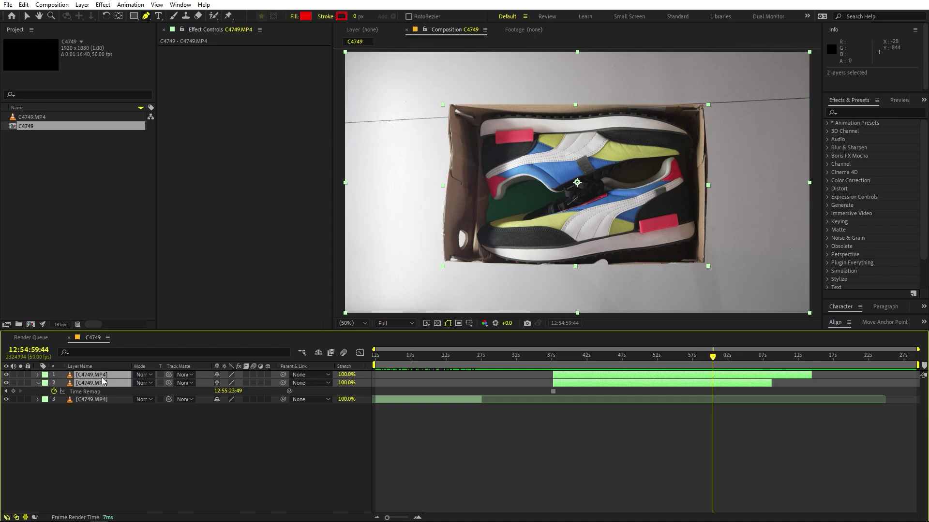
left_click_drag(104, 383, 103, 414)
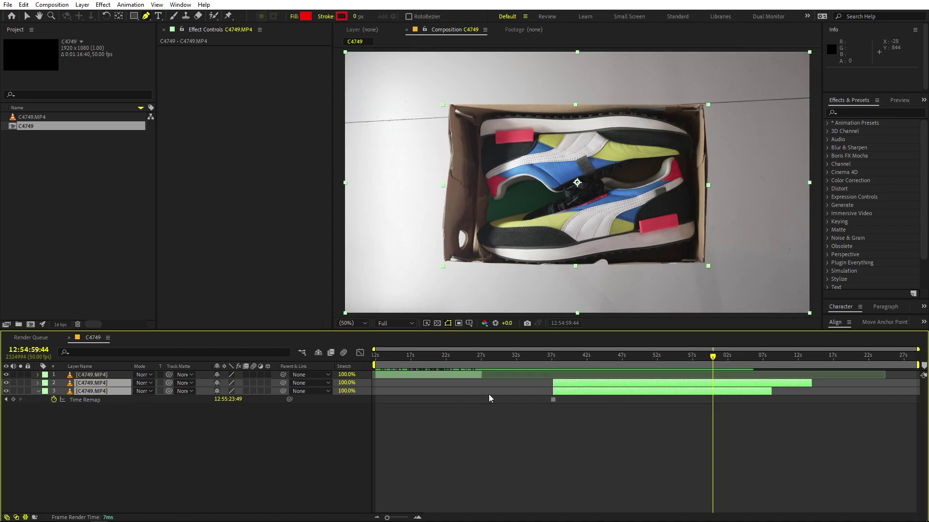
Apply the Keylight + Key Cleaner + Advanced Spill Suppressor preset to the main clip, with the phone in view at 12:54:14:10.
left_click_drag(426, 365, 392, 362)
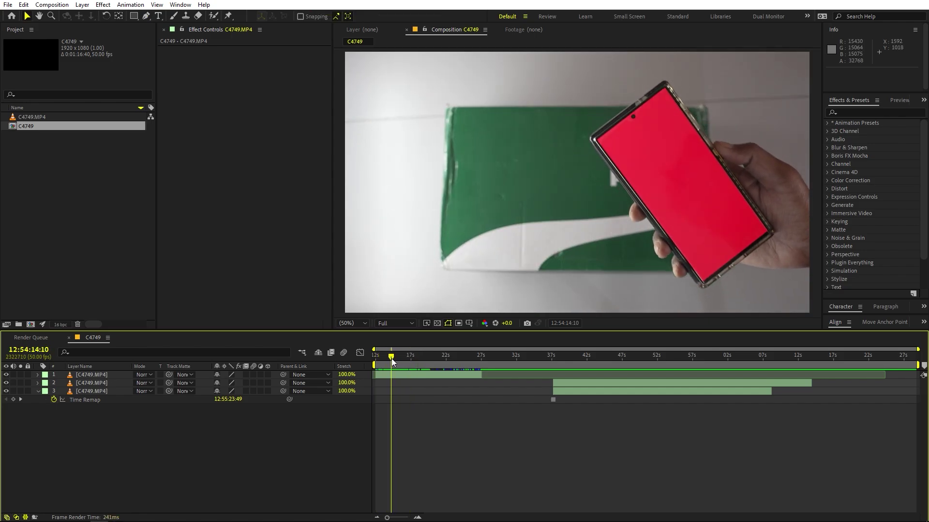
left_click(854, 112)
type("key")
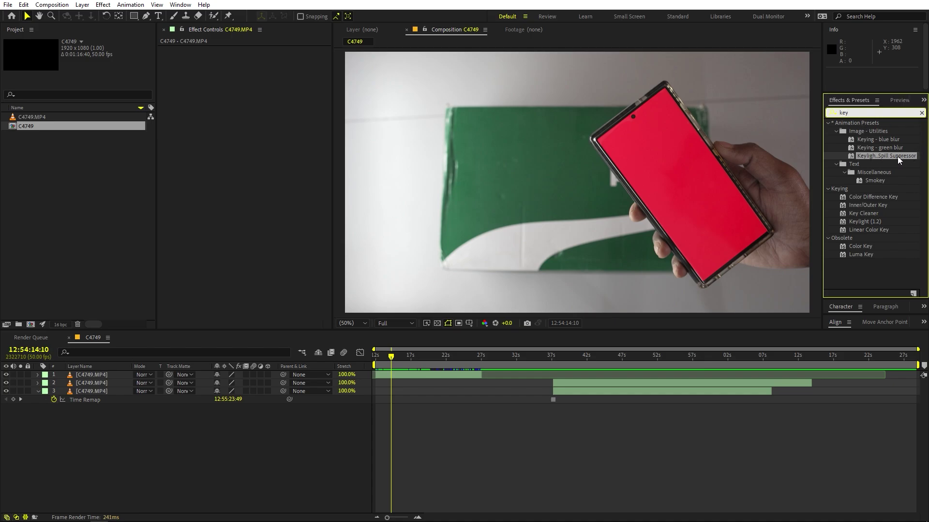
left_click_drag(897, 159, 93, 379)
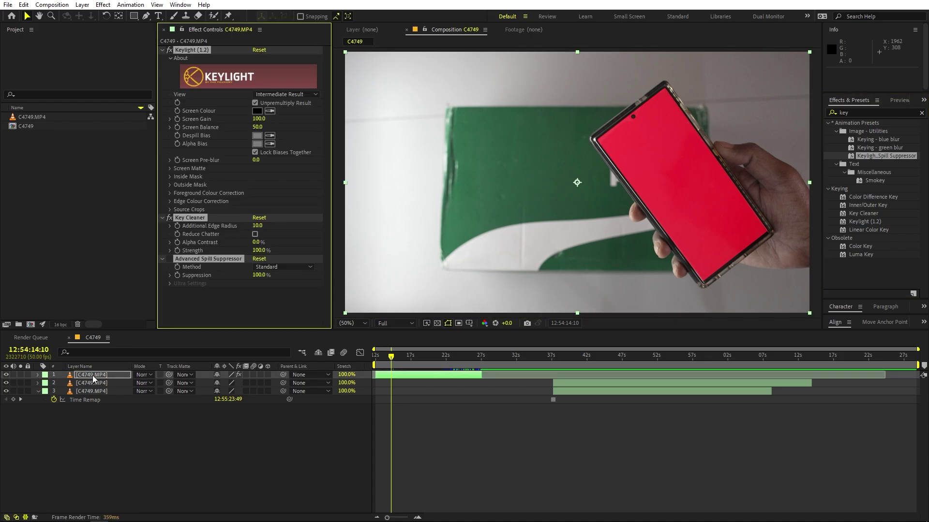
Sample the phone's red screen as Keylight's Screen Colour.
left_click(427, 426)
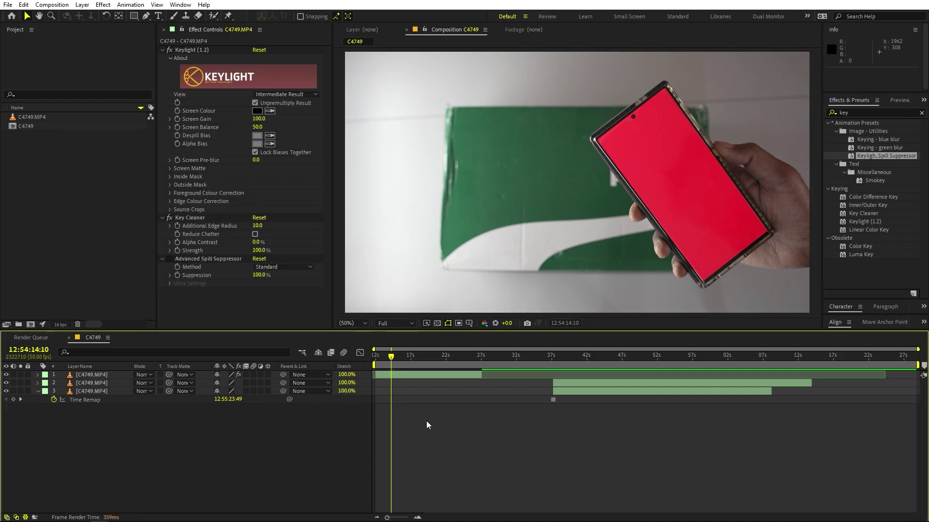
left_click(271, 112)
left_click(663, 150)
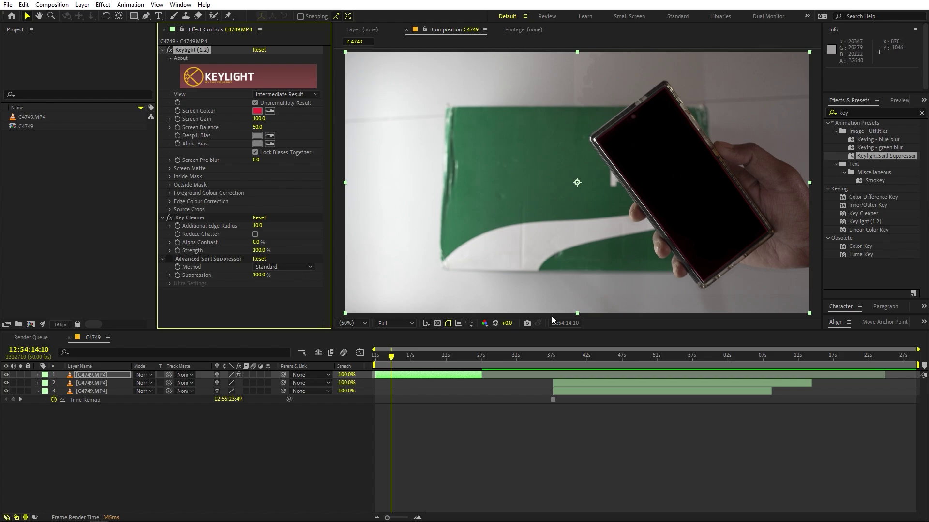
Move both freeze-frame layers back in time so they start with the main phone clip at 12:54:12:00.
left_click(490, 430)
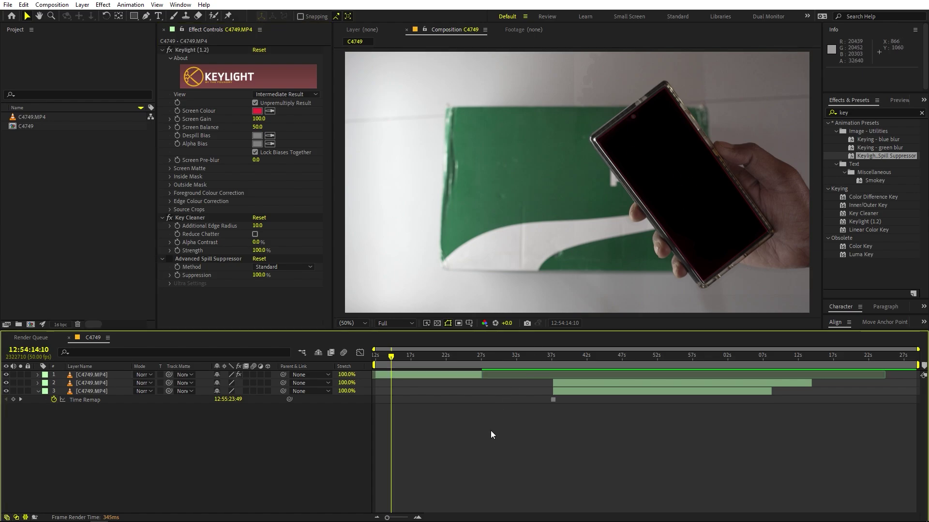
left_click(556, 385)
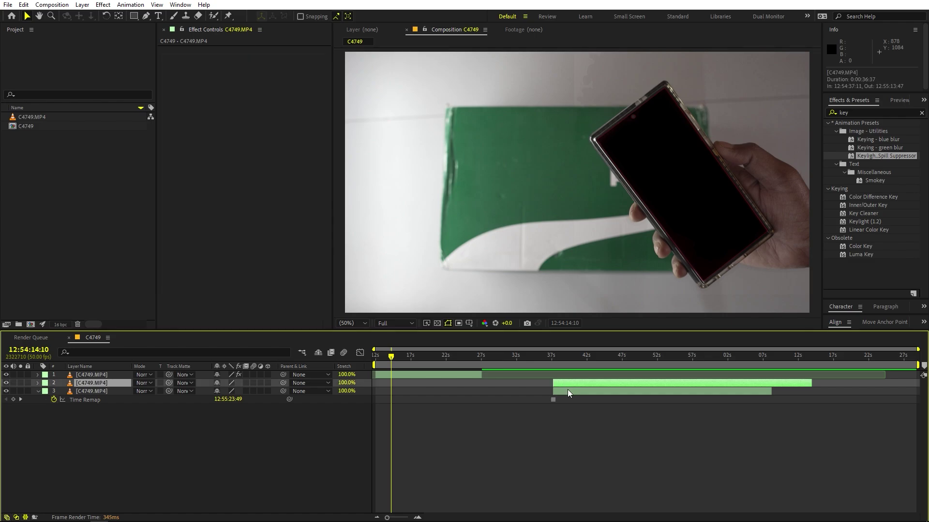
left_click(556, 392, "shift")
left_click_drag(589, 391, 413, 388)
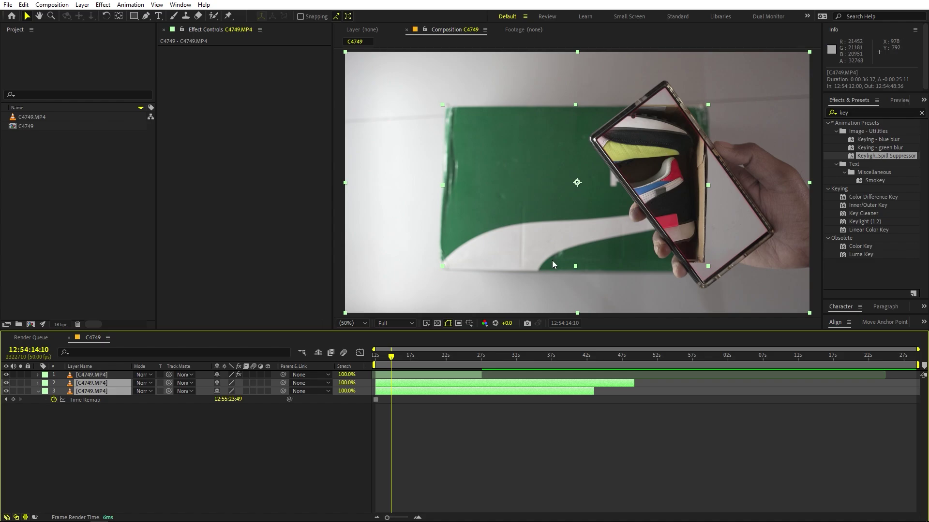
Enable the Advanced Spill Suppressor on the main phone clip and set its method to Ultra.
scroll(619, 135, "up", 4)
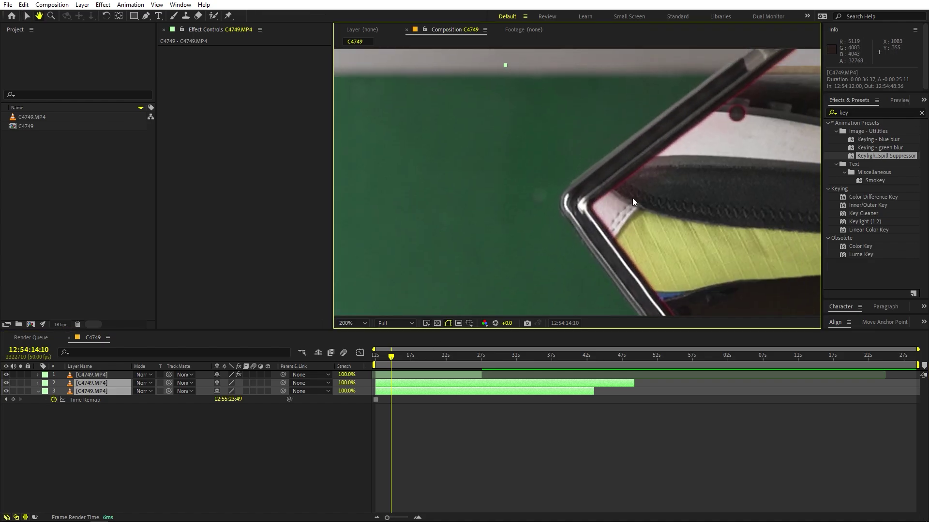
key("v")
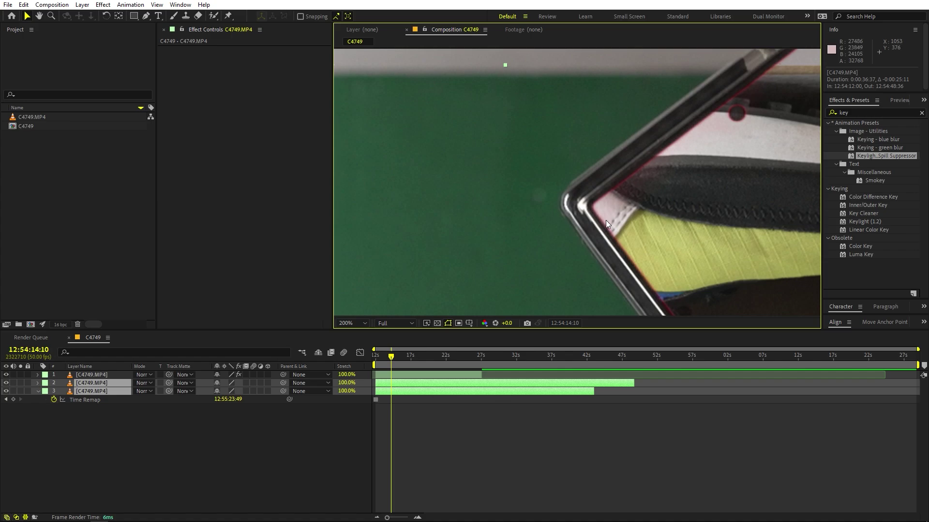
left_click(101, 376)
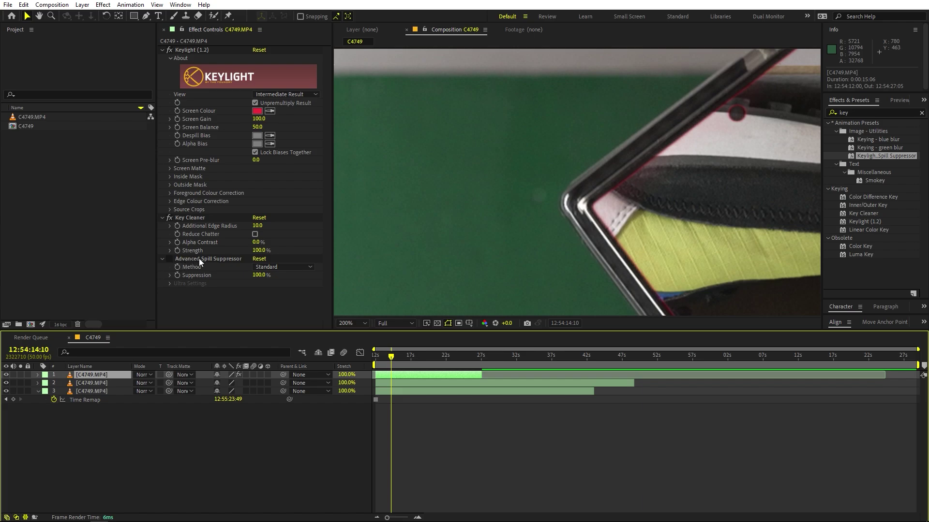
left_click(168, 260)
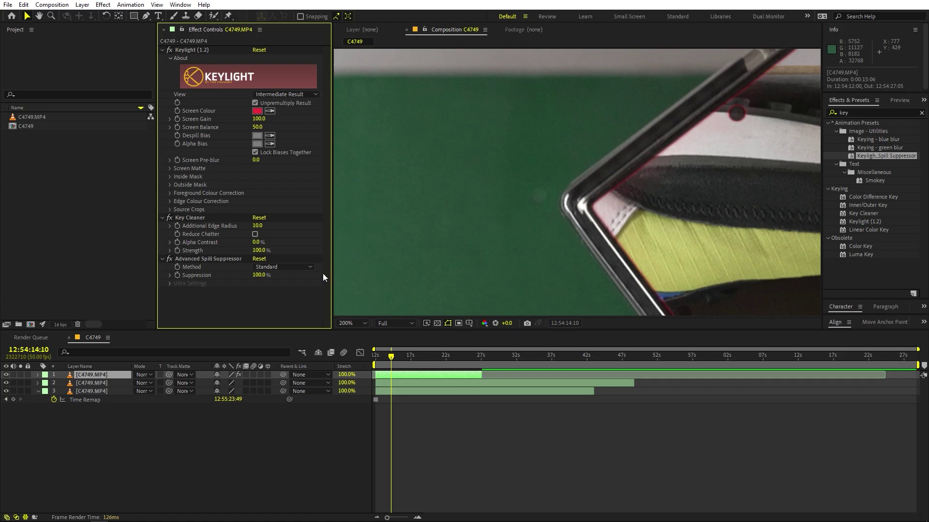
left_click(271, 267)
left_click(271, 287)
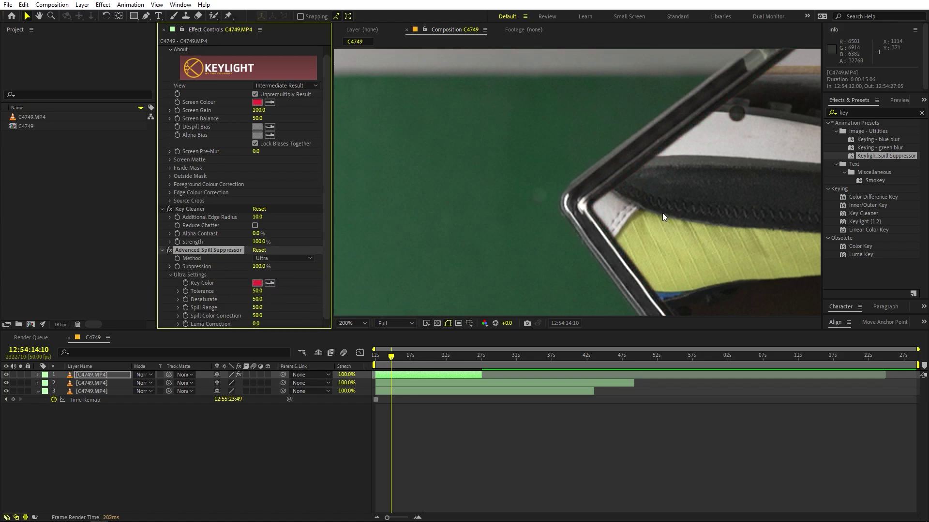
Set the Advanced Spill Suppressor's Spill Range to 0 to restore the hand's colour.
key("h")
left_click_drag(715, 213, 509, 200)
scroll(509, 200, "down", 4)
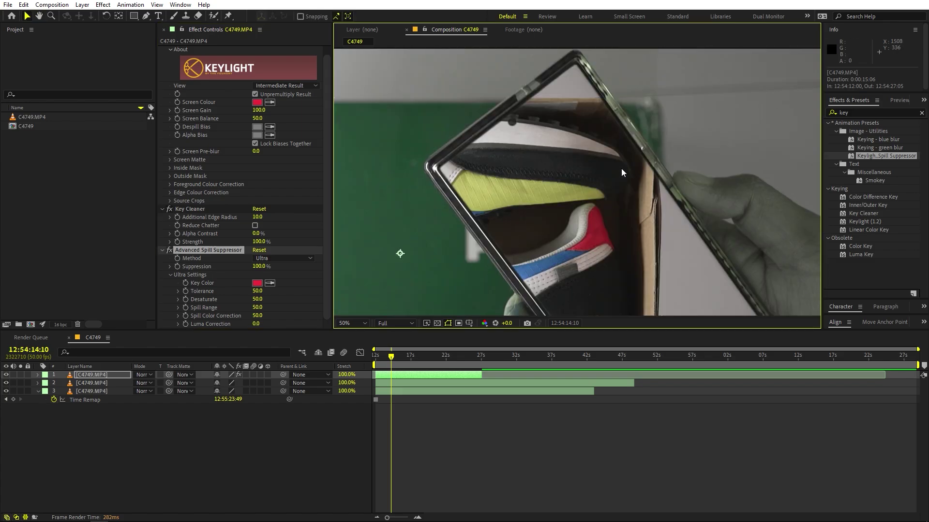
key("v")
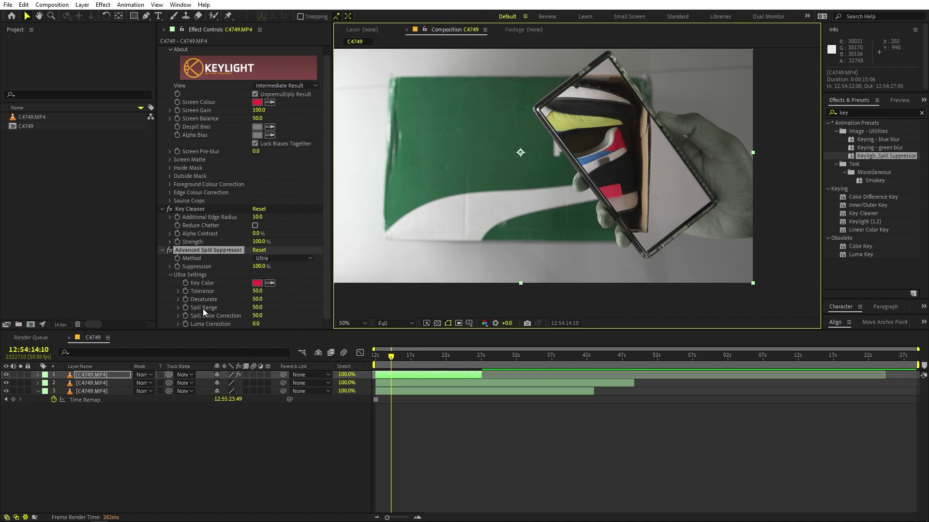
left_click_drag(257, 308, 149, 316)
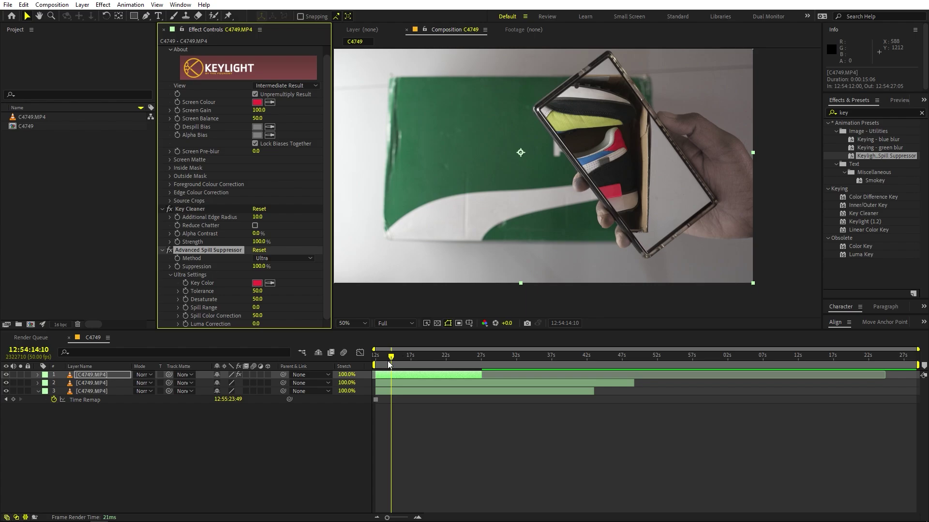
At 12:54:15:39, sample a dark skin tone on the wrist as Keylight's Despill Bias.
left_click_drag(388, 364, 403, 366)
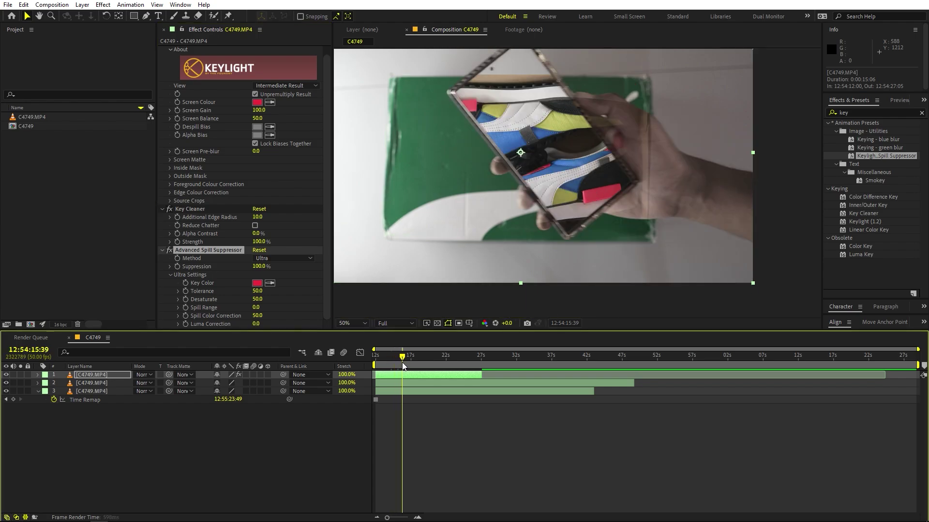
scroll(668, 162, "up", 2)
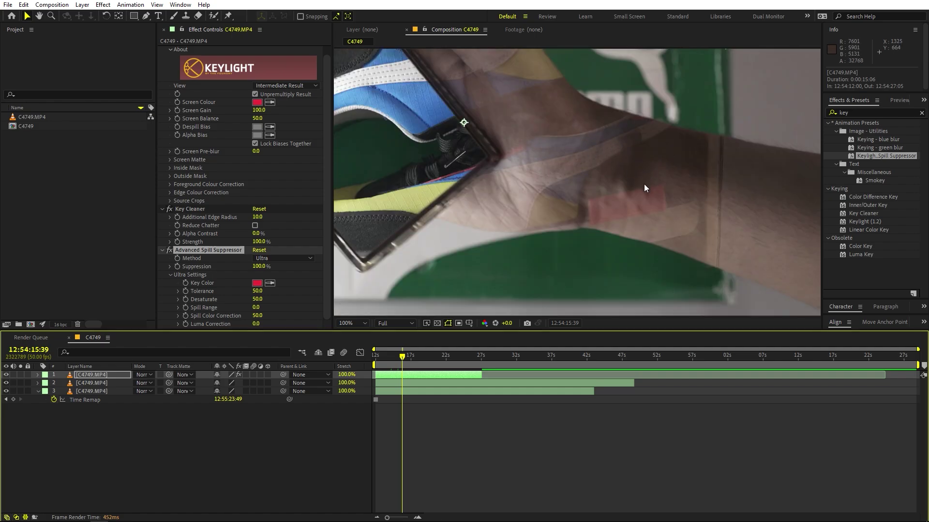
left_click(303, 151)
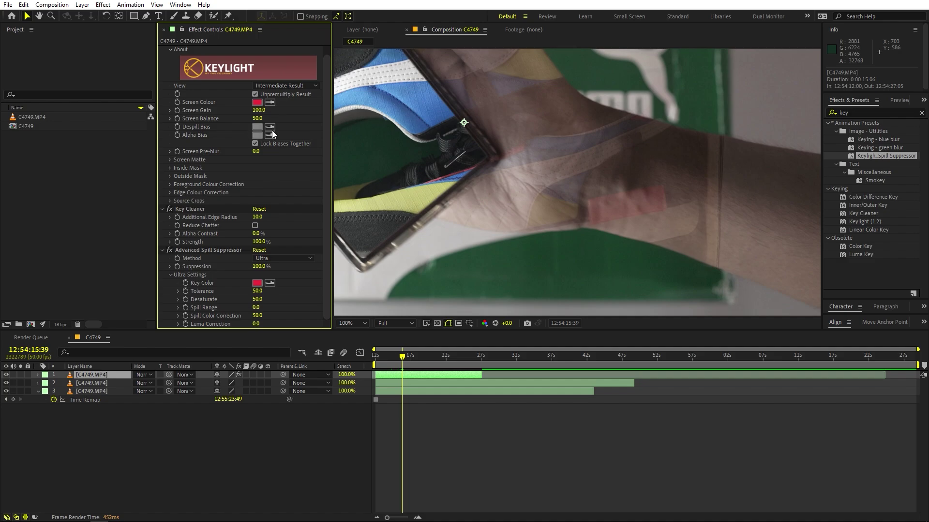
left_click(269, 127)
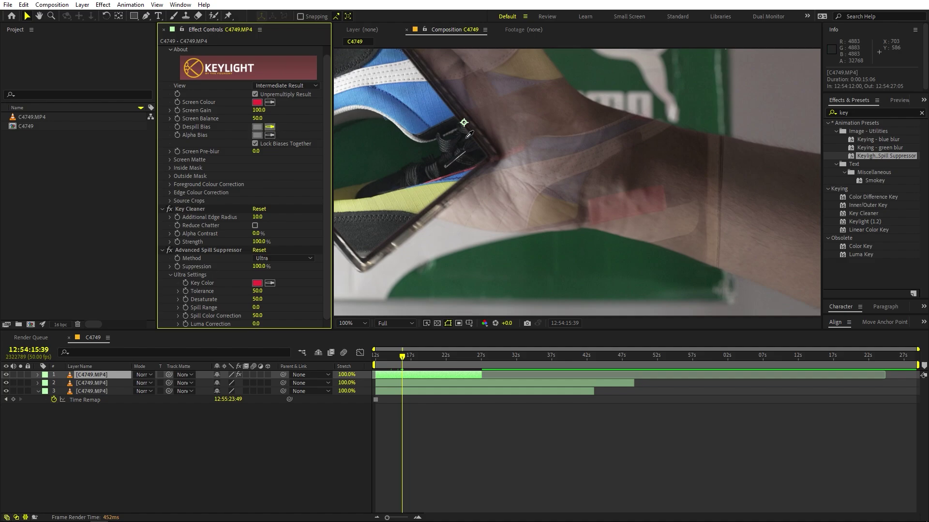
left_click(646, 147)
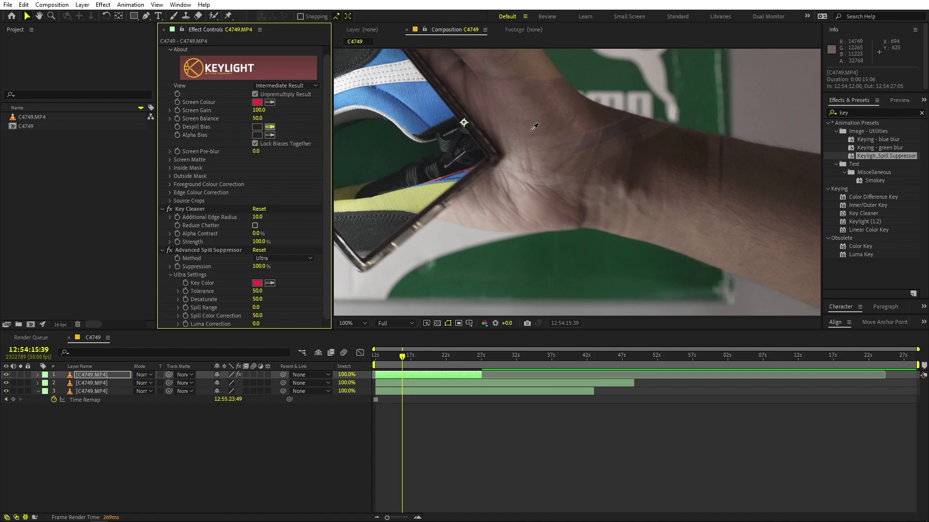
left_click(270, 127)
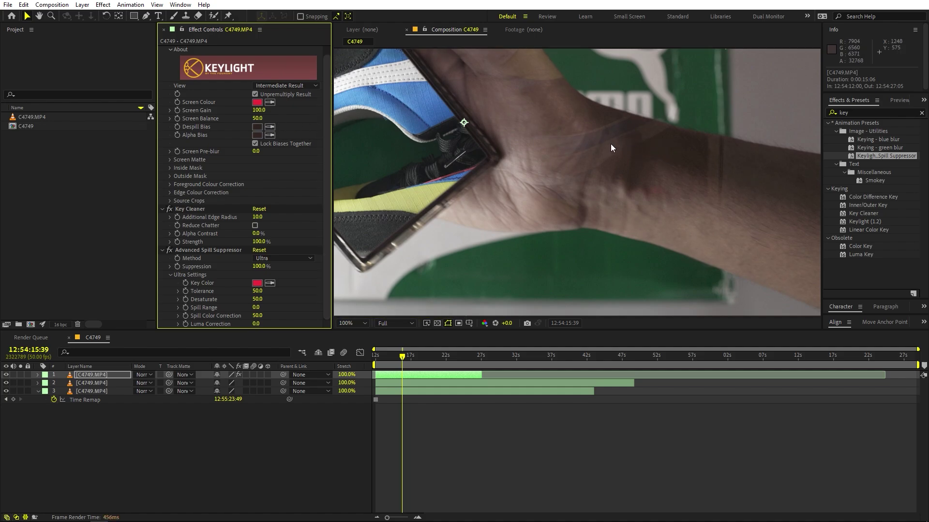
Fine-tune Keylight's Despill Bias to the darker brown 19110C and deselect the main clip.
left_click(257, 128)
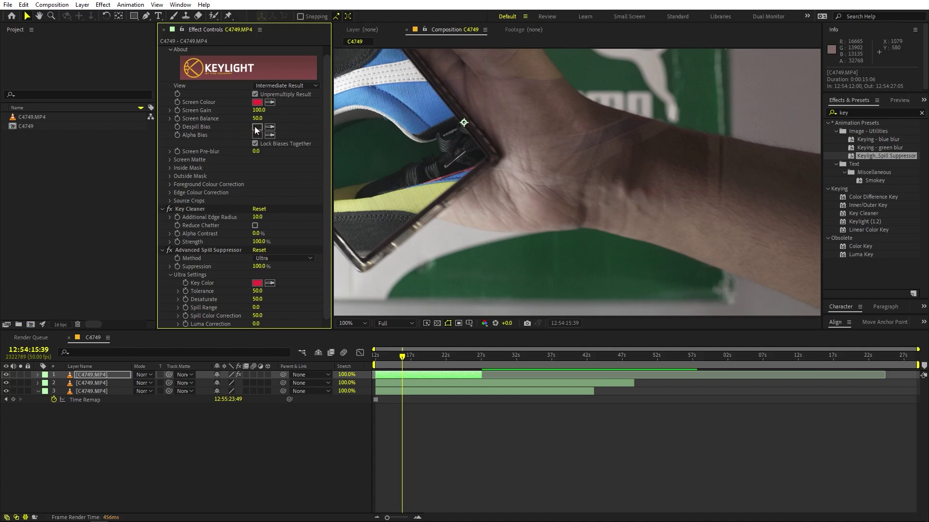
left_click_drag(78, 348, 98, 356)
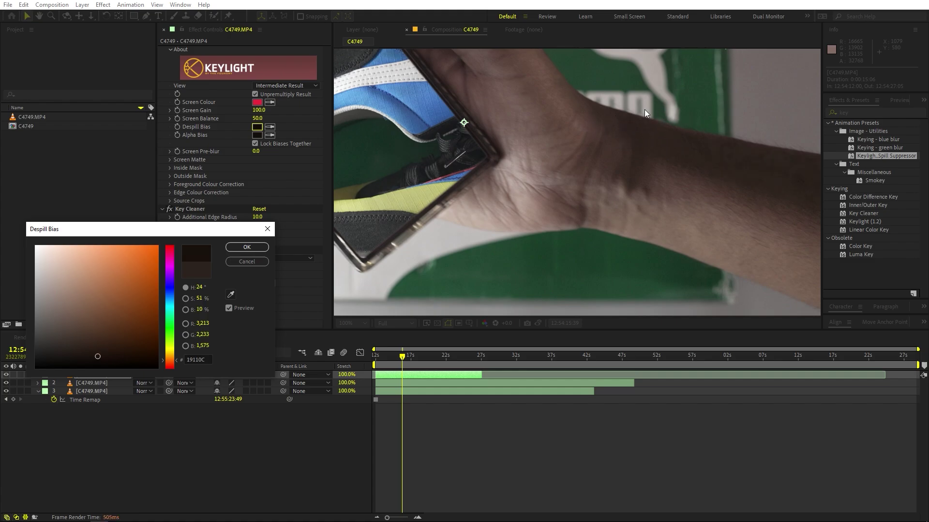
left_click(254, 248)
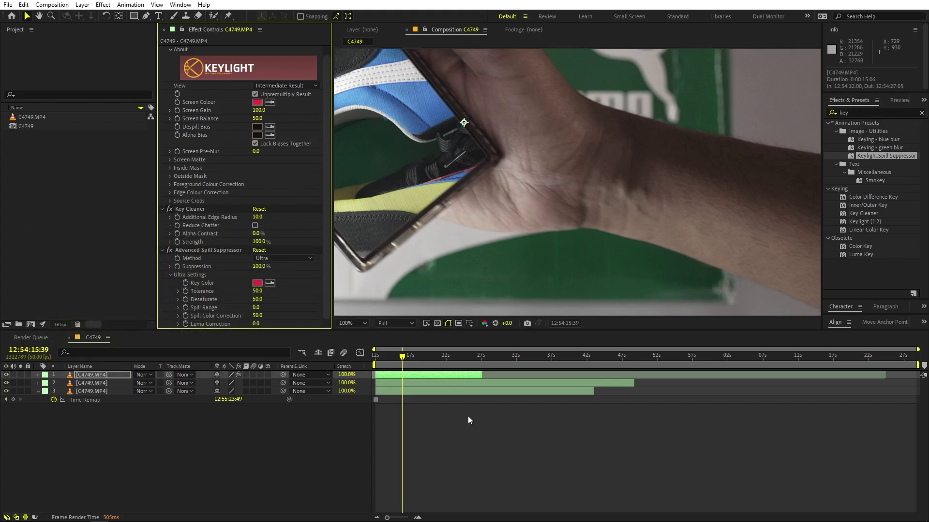
left_click(468, 415)
Play back the composite to check the keyed phone screen over the two freeze-frame layers.
scroll(726, 227, "down", 2)
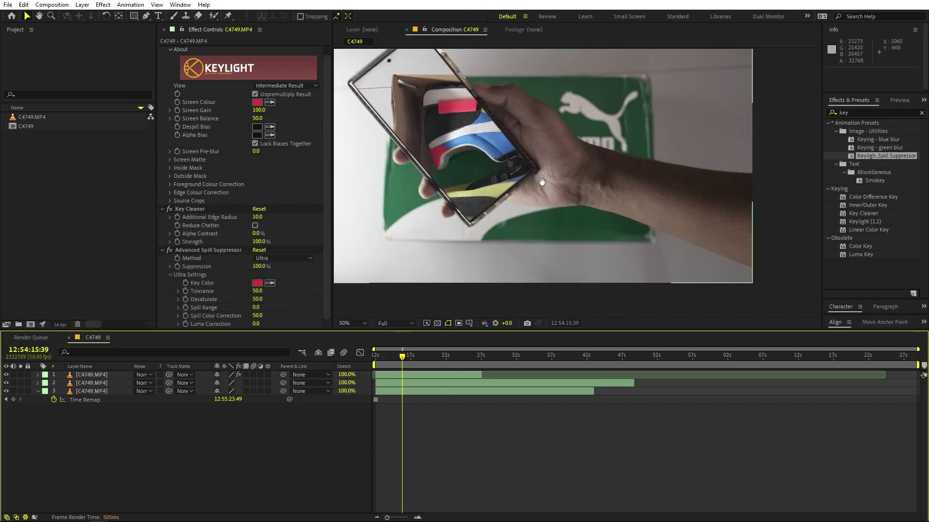
left_click_drag(544, 181, 589, 224)
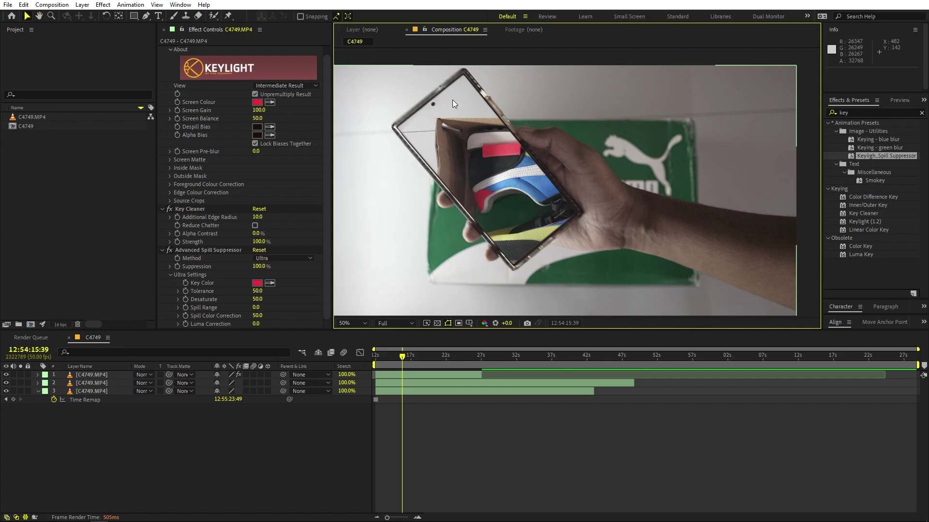
key("v")
left_click(401, 382)
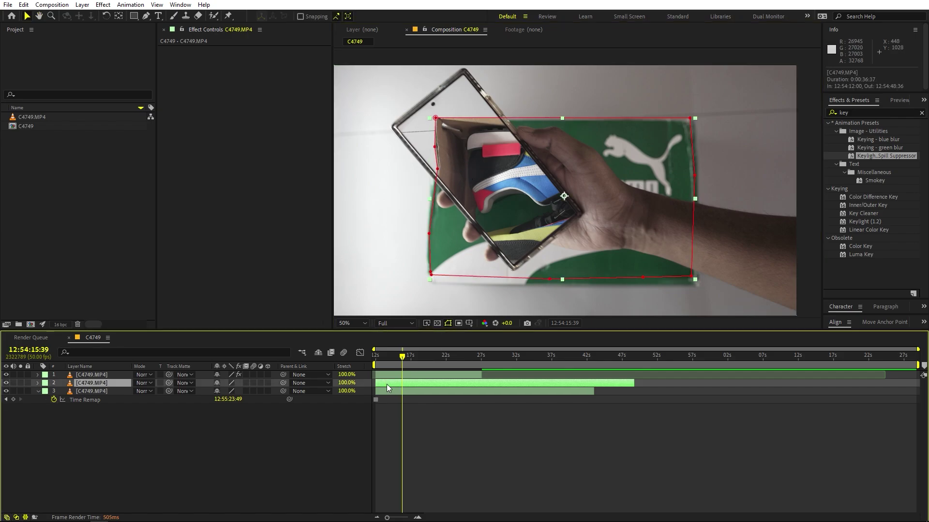
left_click(39, 389, "shift")
mouse_move(423, 385)
left_mouse_down()
mouse_move(660, 385)
mouse_move(309, 385)
mouse_move(406, 383)
left_mouse_up()
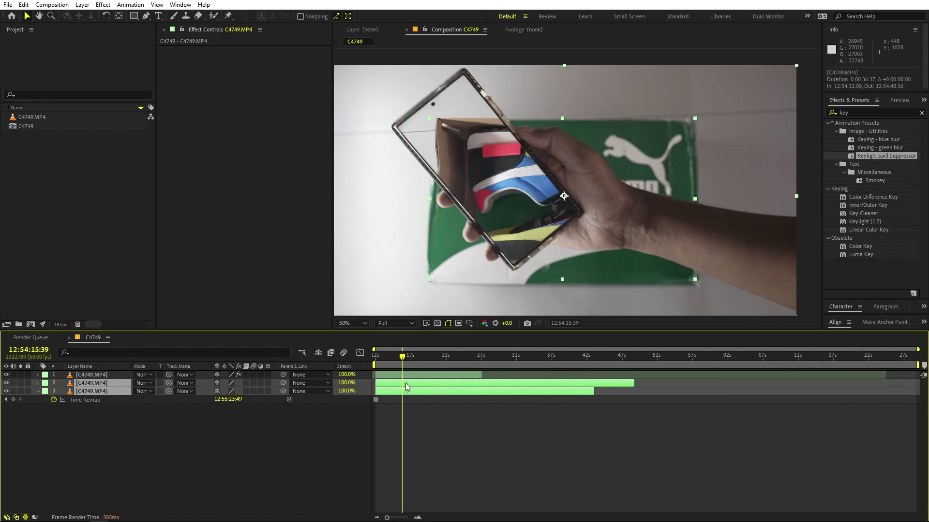
key("space")
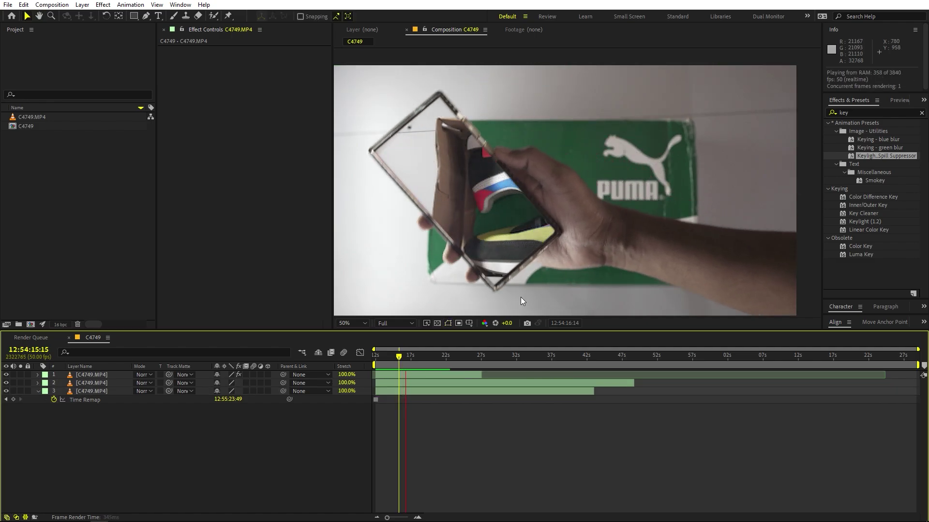
key("space")
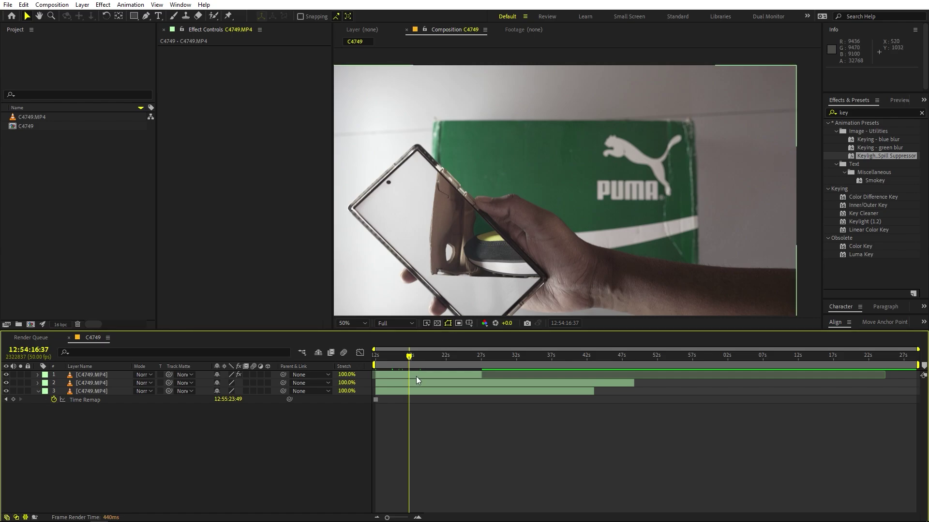
Scrub to 12:54:24:05 and examine how the masked open box lines up with the closed box's lower edge.
left_click(426, 356)
left_click(423, 377)
key("s")
left_click_drag(426, 378, 454, 382)
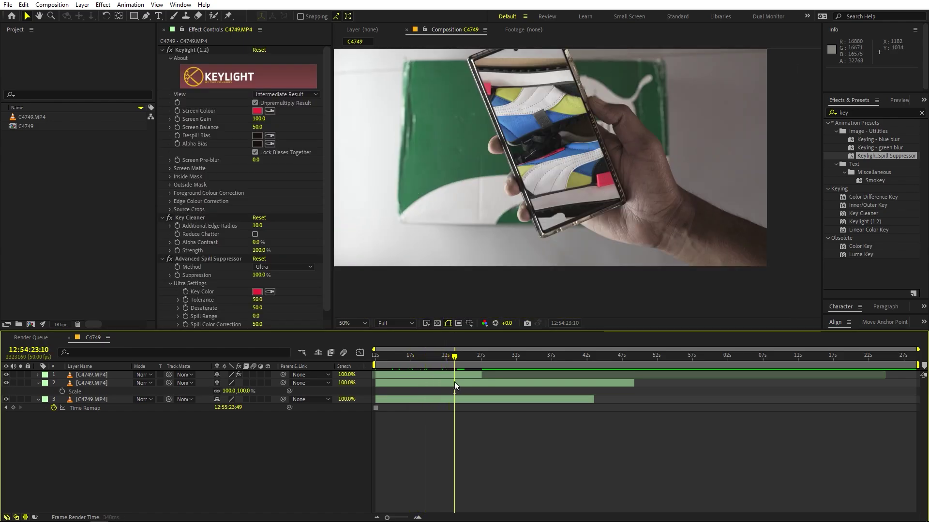
left_click(460, 362)
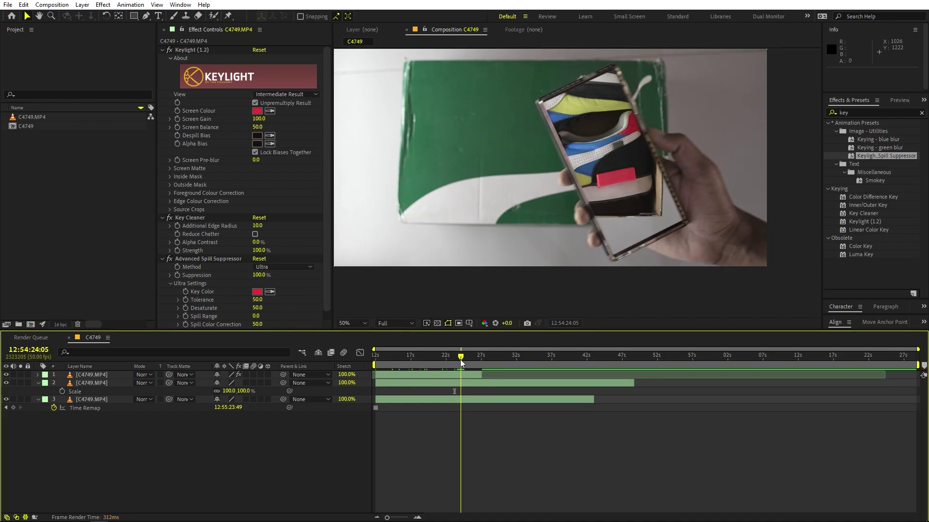
scroll(596, 232, "up", 2)
key("h")
left_click_drag(614, 185, 615, 183)
key("v")
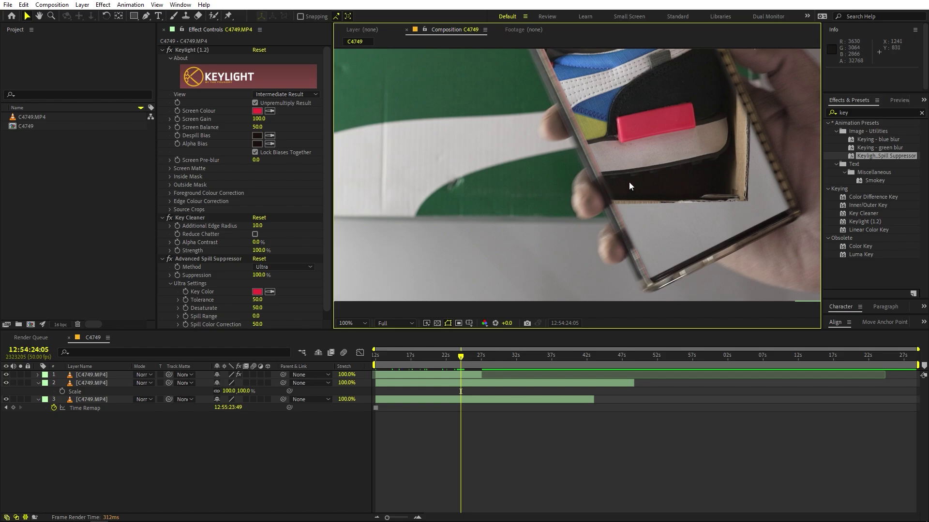
scroll(629, 182, "down", 2)
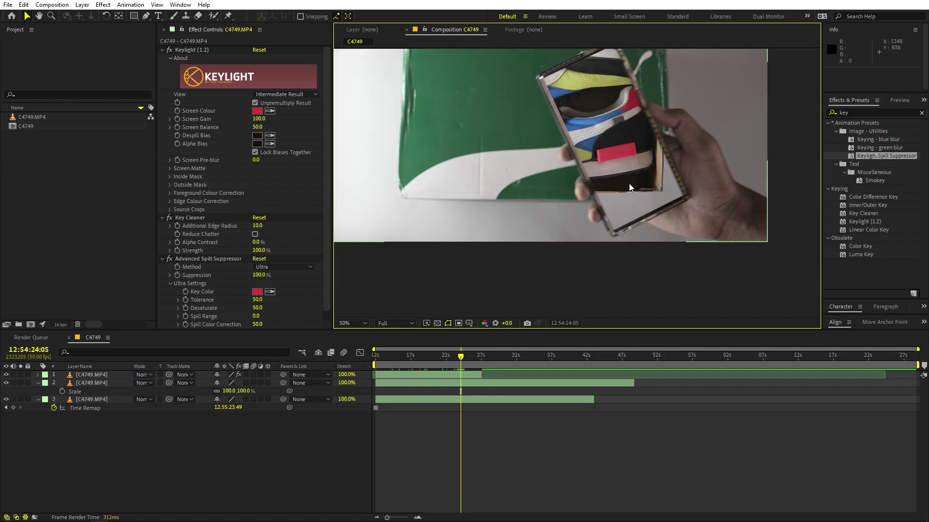
Scale the masked shoebox layer to 101.7% and reposition it to 968, 564 to align with the closed box.
left_click(91, 383)
scroll(538, 188, "up", 2)
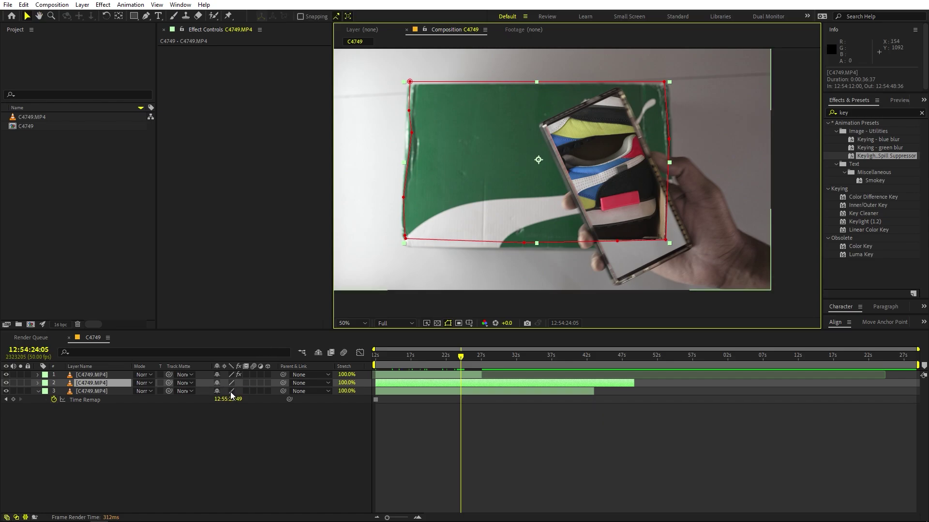
left_click_drag(228, 391, 237, 391)
left_click_drag(576, 161, 578, 165)
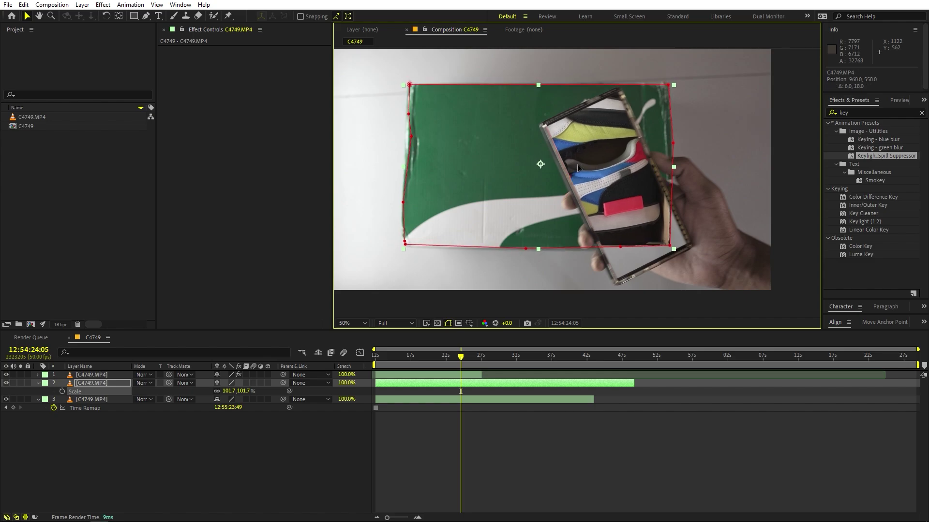
left_click_drag(578, 165, 578, 168)
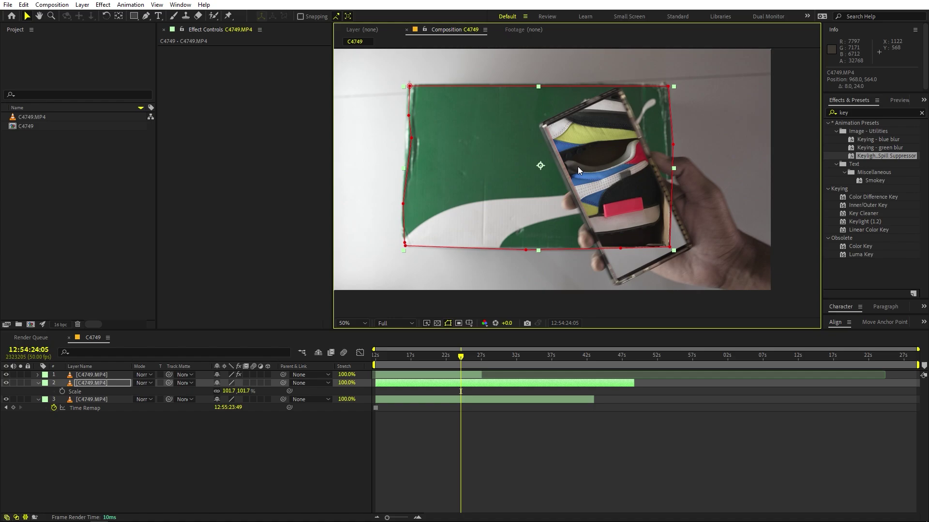
left_click(508, 441)
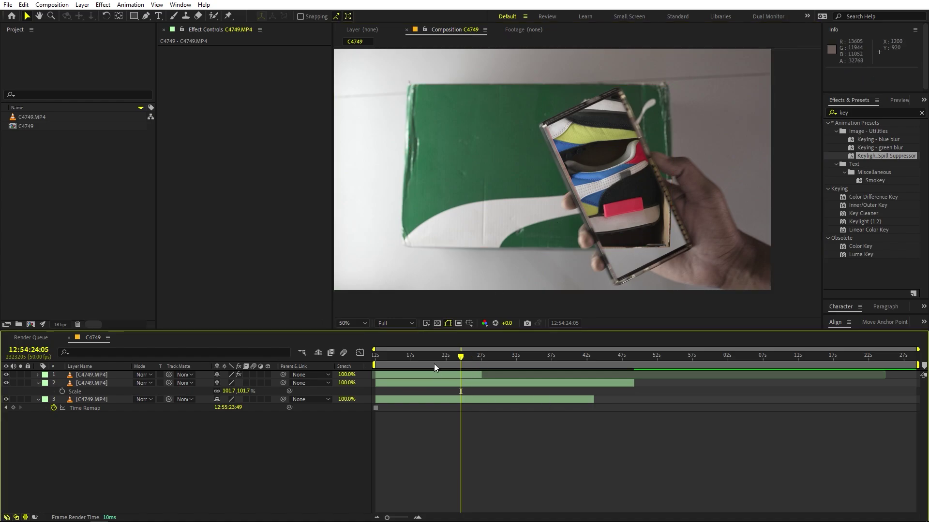
Scrub from near the clip's start to 12:54:21:31 to check the shoebox alignment through the phone.
left_click(385, 366)
left_click_drag(385, 366, 432, 365)
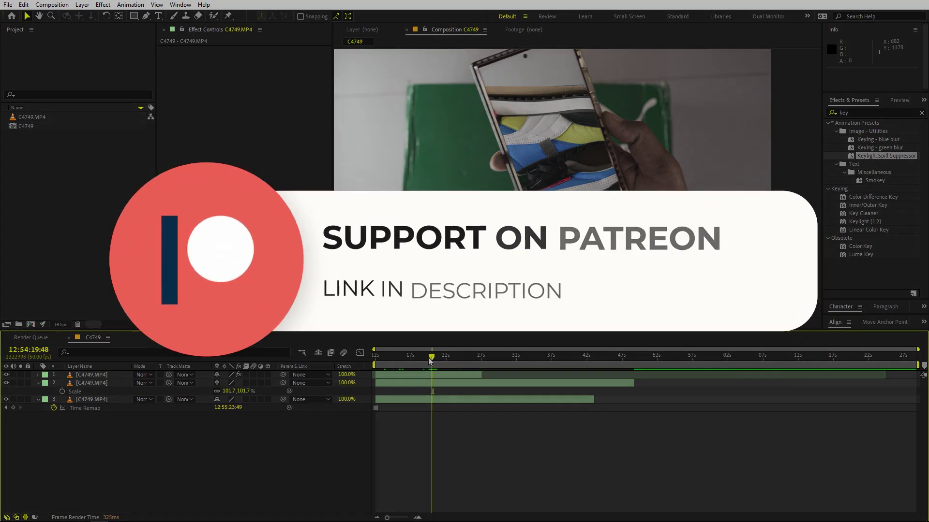
mouse_move(433, 356)
left_mouse_down()
mouse_move(389, 366)
mouse_move(442, 366)
left_mouse_up()
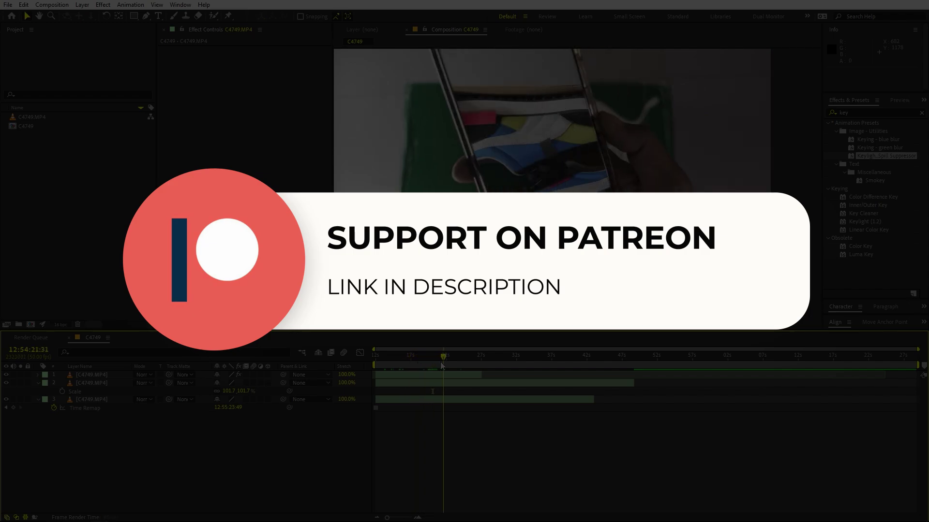